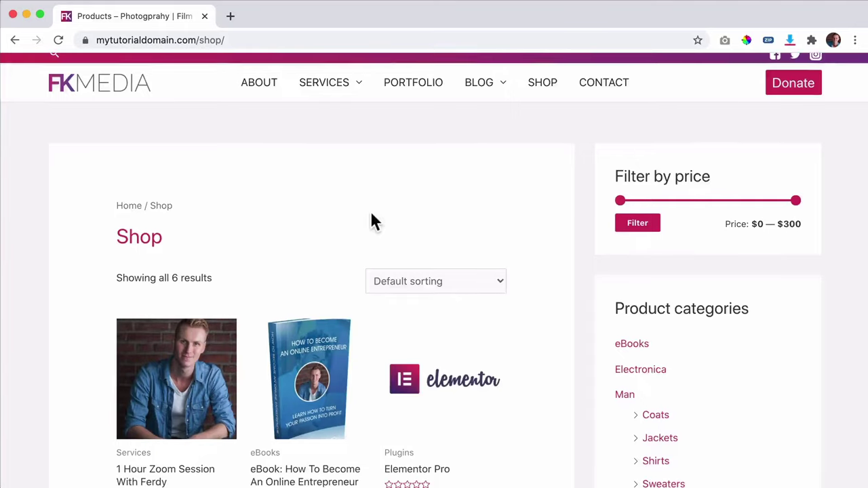
Add the Hoodie product to the wishlist and open the wishlist page.
{"action": "left_click", "coordinate": [180, 271]}
{"action": "scroll", "coordinate": [506, 194], "scroll_direction": "down", "scroll_amount": 3}
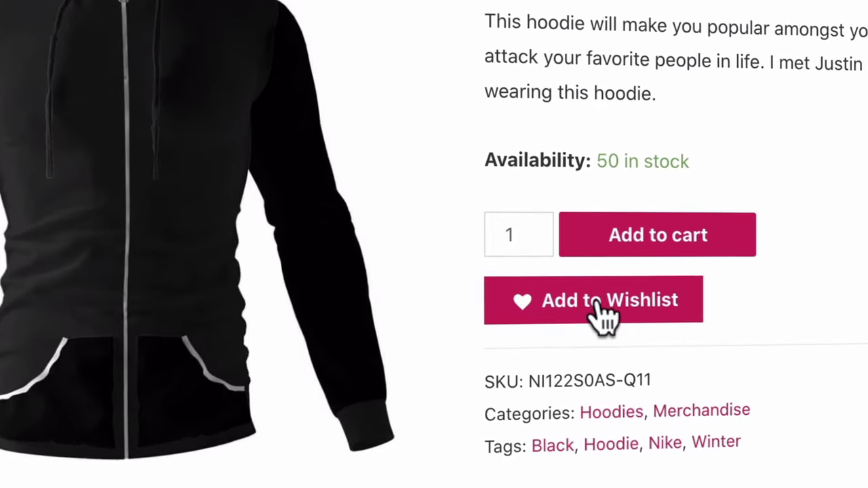
{"action": "left_click", "coordinate": [520, 274]}
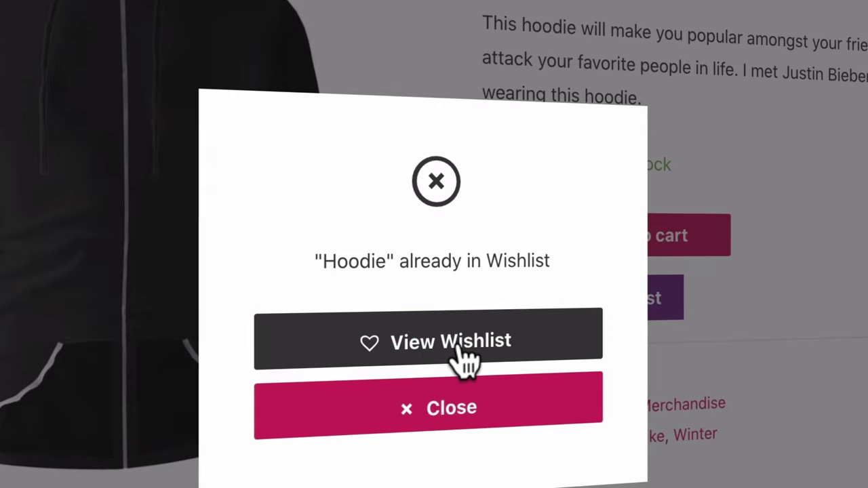
{"action": "left_click", "coordinate": [466, 342]}
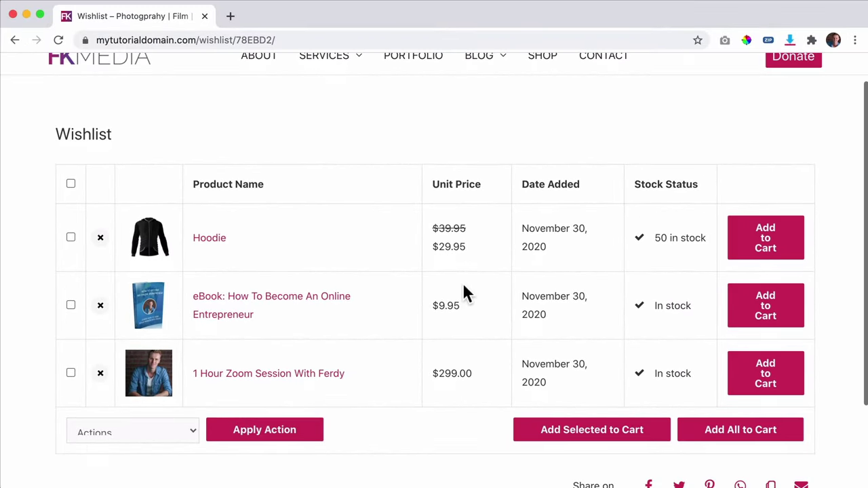
With the Hoodie and the eBook selected, add all wishlist products to the cart and view the cart.
{"action": "scroll", "coordinate": [472, 342], "scroll_direction": "down", "scroll_amount": 2}
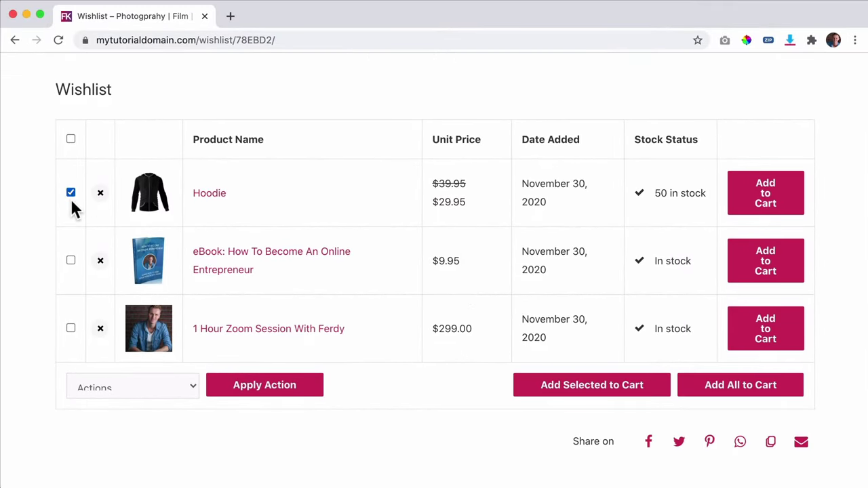
{"action": "left_click", "coordinate": [71, 260]}
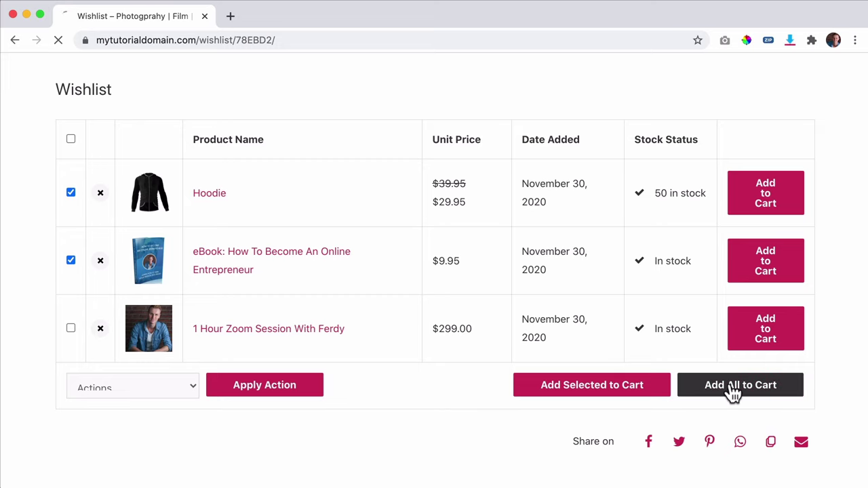
{"action": "left_click", "coordinate": [739, 233]}
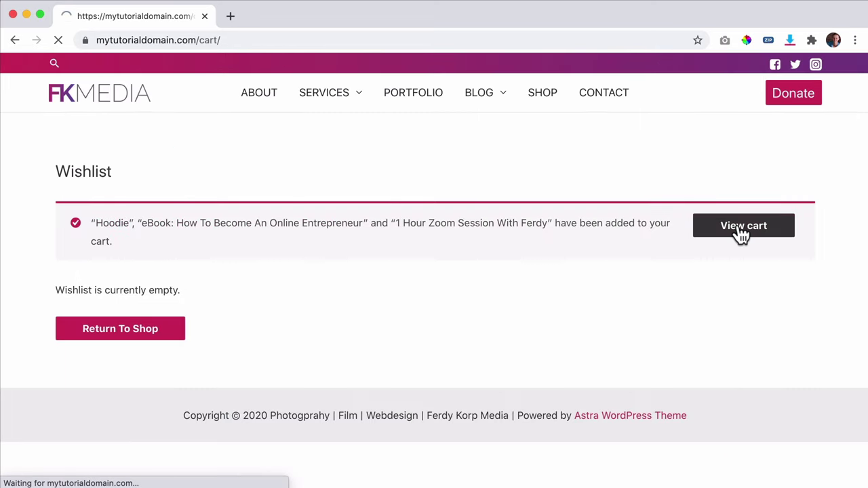
{"action": "scroll", "coordinate": [383, 280], "scroll_direction": "down", "scroll_amount": 3}
{"action": "scroll", "coordinate": [488, 237], "scroll_direction": "up", "scroll_amount": 3}
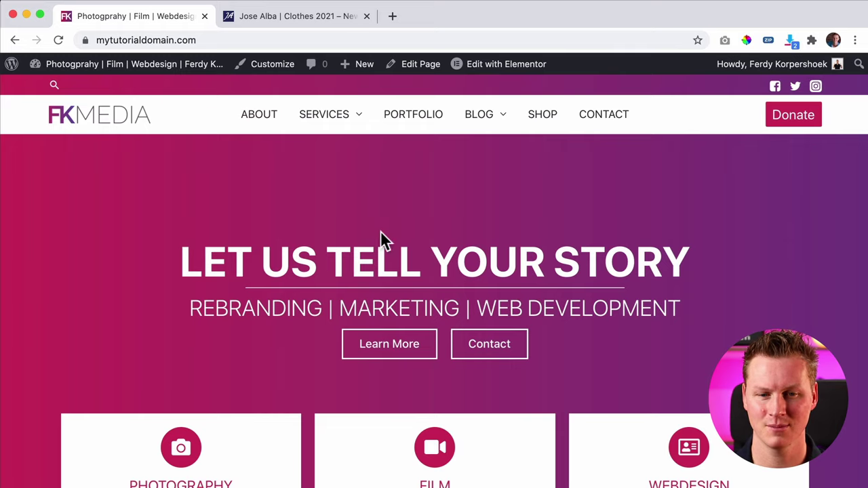
Open the 1-hour Zoom session product from the shop and examine its title, price, description and purchase options.
{"action": "scroll", "coordinate": [383, 234], "scroll_direction": "down", "scroll_amount": 8}
{"action": "scroll", "coordinate": [375, 248], "scroll_direction": "up", "scroll_amount": 3}
{"action": "scroll", "coordinate": [455, 166], "scroll_direction": "up", "scroll_amount": 5}
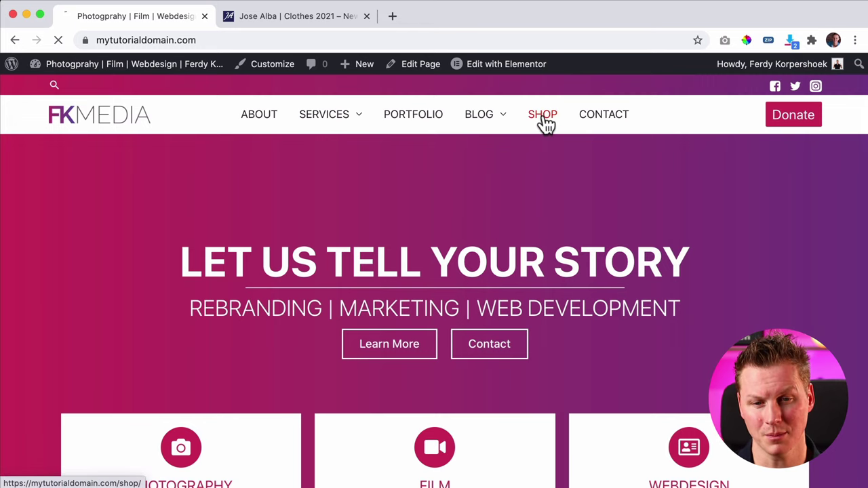
{"action": "scroll", "coordinate": [421, 180], "scroll_direction": "down", "scroll_amount": 5}
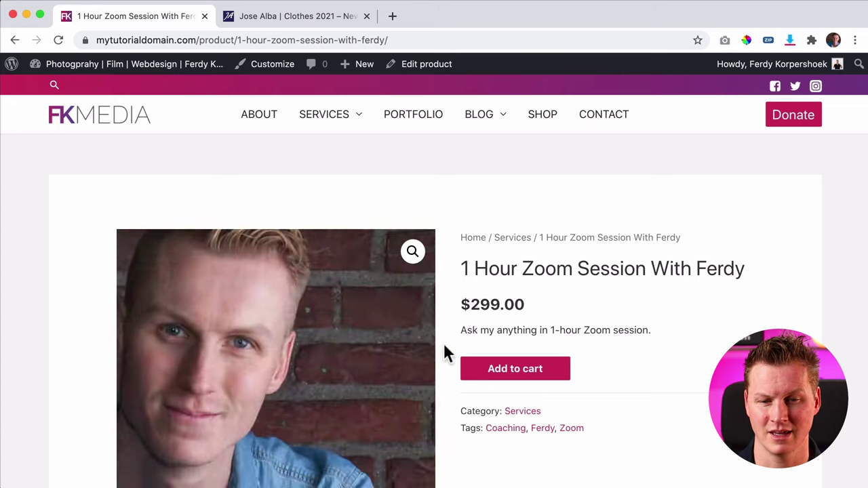
{"action": "scroll", "coordinate": [524, 378], "scroll_direction": "down", "scroll_amount": 2}
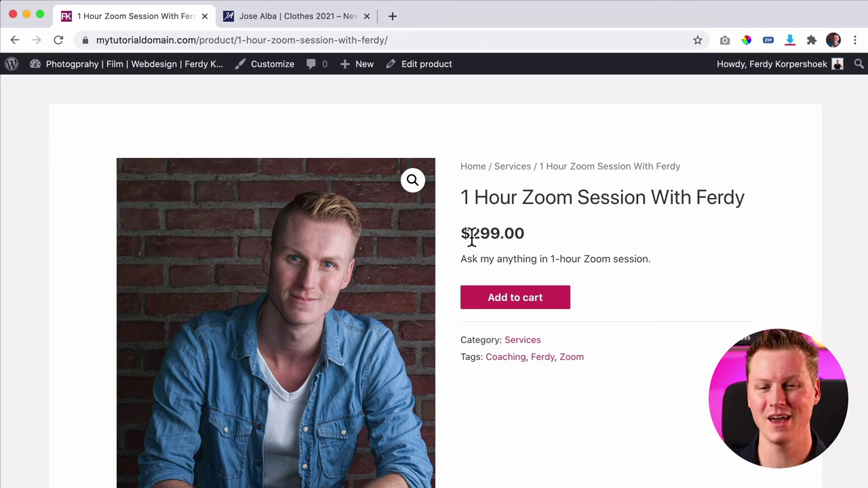
{"action": "left_click_drag", "start_coordinate": [461, 193], "coordinate": [482, 188]}
{"action": "left_click", "coordinate": [476, 188]}
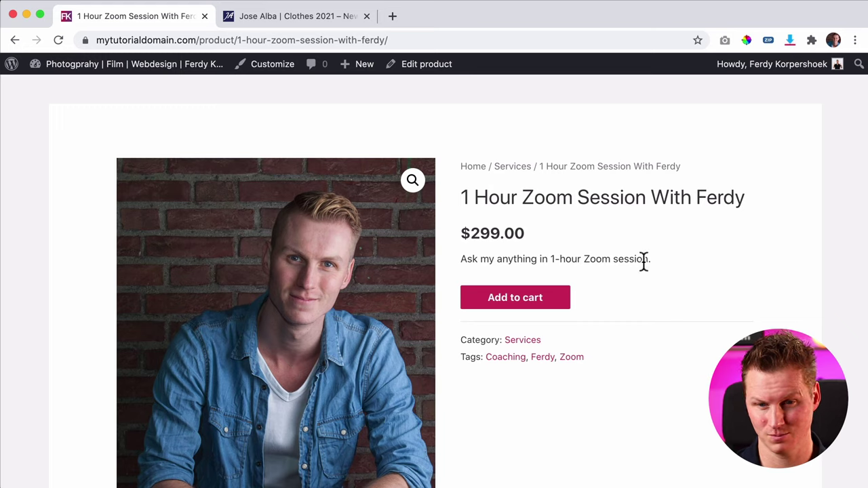
{"action": "left_click_drag", "start_coordinate": [646, 259], "coordinate": [468, 190]}
{"action": "left_click", "coordinate": [539, 216]}
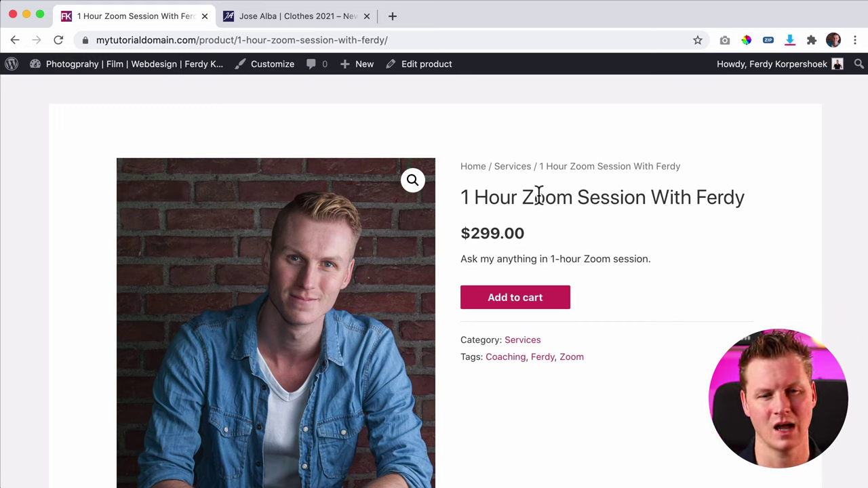
Open the site's WordPress dashboard and search for new plugins with the keyword "wishlist".
{"action": "left_click", "coordinate": [127, 71]}
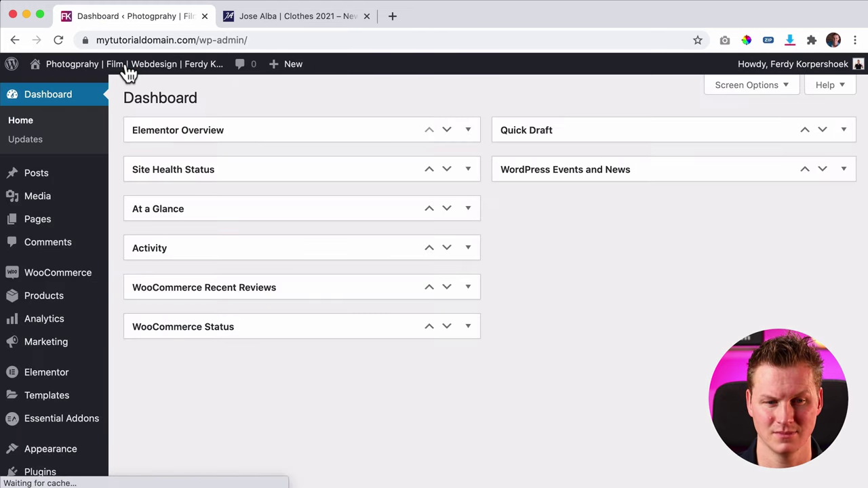
{"action": "scroll", "coordinate": [54, 359], "scroll_direction": "down", "scroll_amount": 2}
{"action": "mouse_move", "coordinate": [49, 385]}
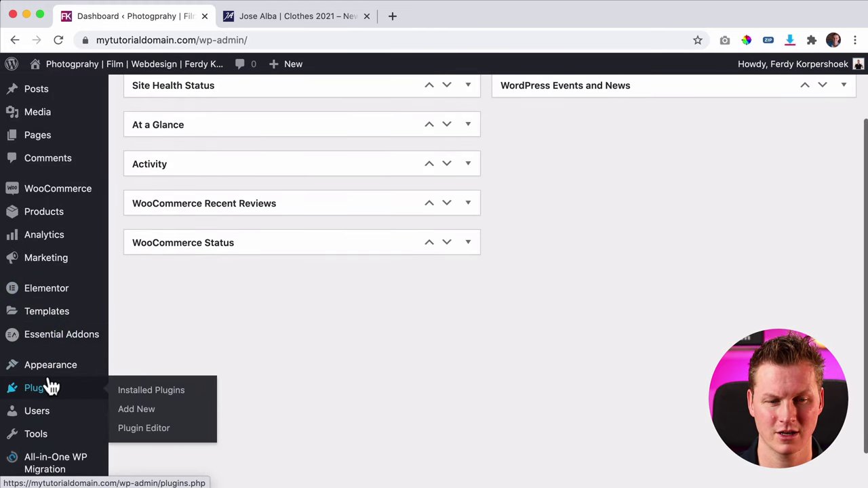
{"action": "left_click", "coordinate": [140, 411]}
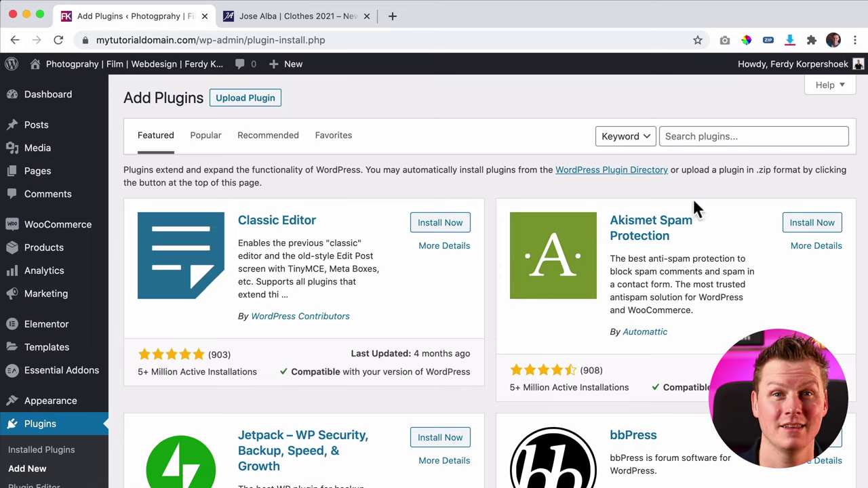
{"action": "left_click", "coordinate": [736, 139]}
{"action": "type", "text": "wishlis"}
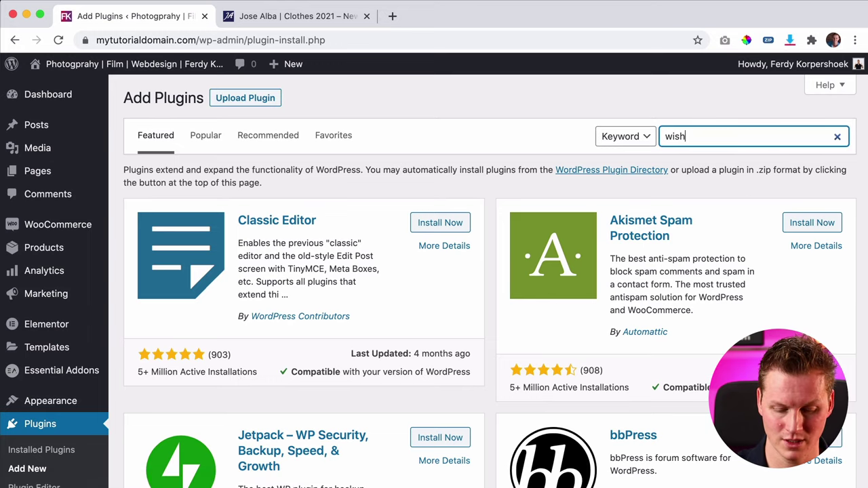
{"action": "type", "text": "t"}
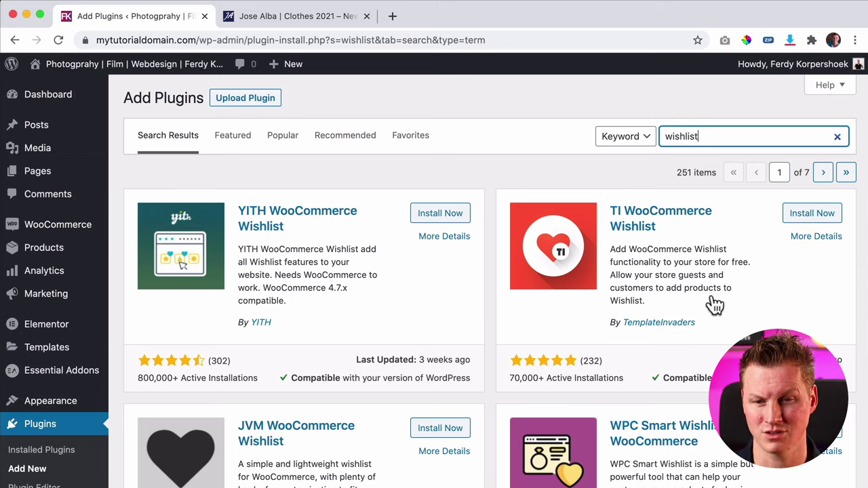
Install and activate the TI WooCommerce Wishlist plugin and start its setup wizard.
{"action": "left_click", "coordinate": [817, 215]}
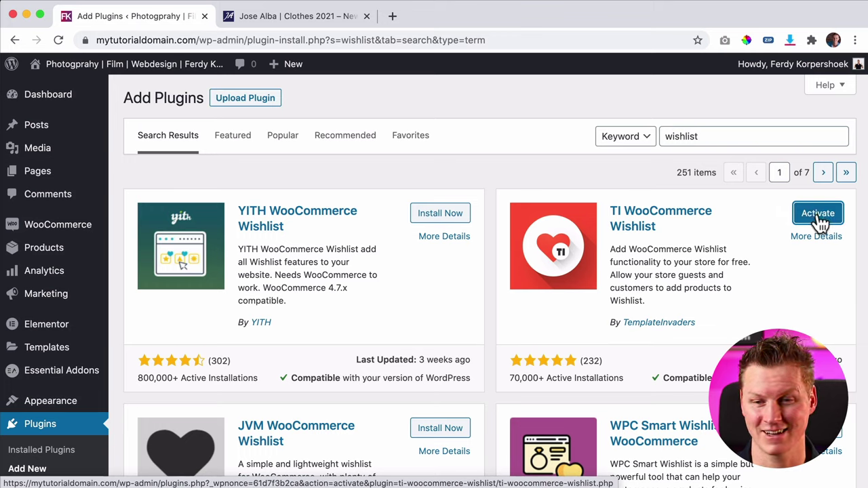
{"action": "left_click", "coordinate": [819, 217]}
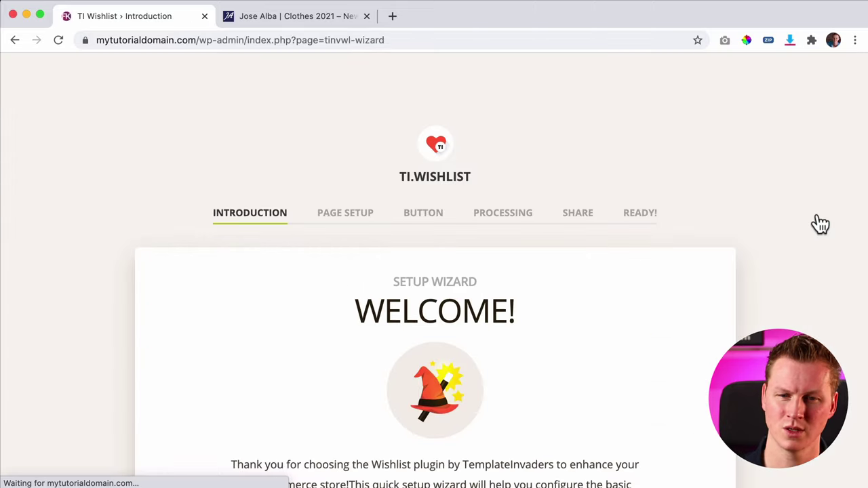
{"action": "scroll", "coordinate": [488, 215], "scroll_direction": "down", "scroll_amount": 5}
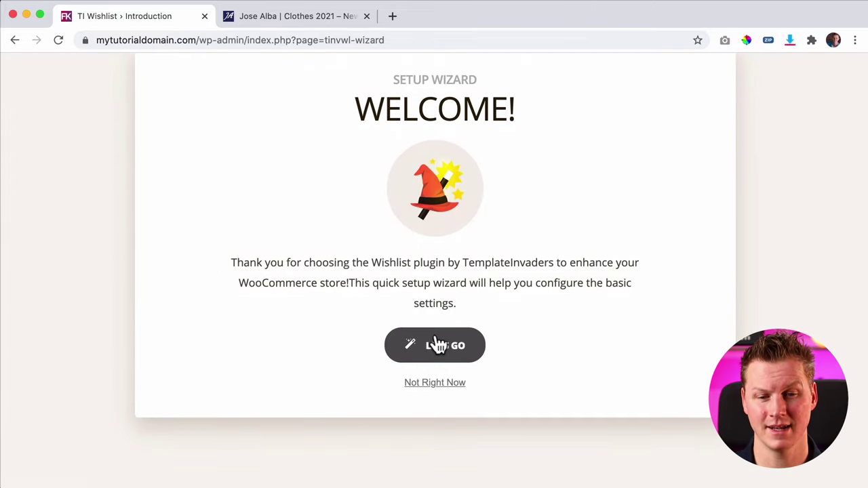
{"action": "left_click", "coordinate": [436, 350]}
Assign the existing Wishlist page as My Wishlist, set the default wishlist name to "Wishlist", and continue to the button options.
{"action": "scroll", "coordinate": [431, 327], "scroll_direction": "down", "scroll_amount": 3}
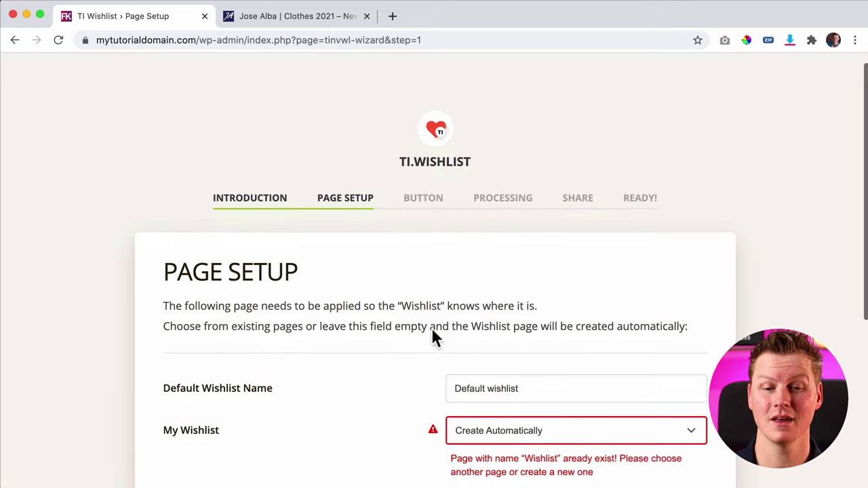
{"action": "scroll", "coordinate": [431, 260], "scroll_direction": "down", "scroll_amount": 1}
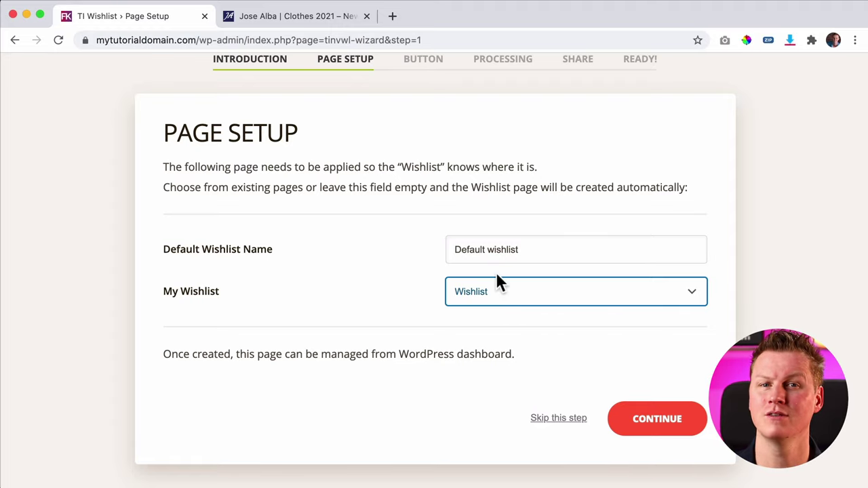
{"action": "left_click_drag", "start_coordinate": [494, 249], "coordinate": [446, 249]}
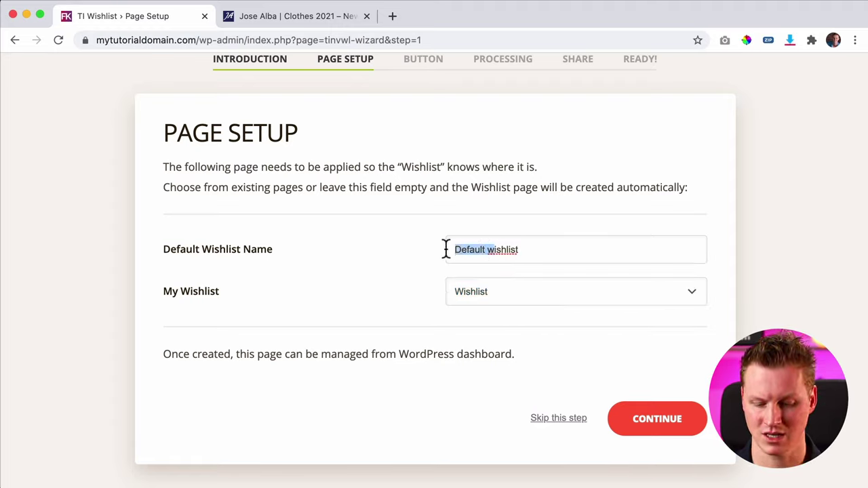
{"action": "type", "text": "W"}
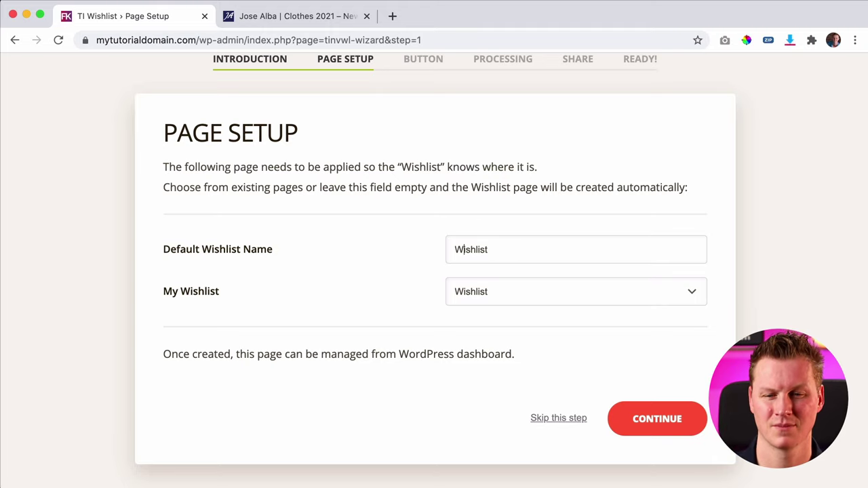
{"action": "left_click", "coordinate": [659, 423]}
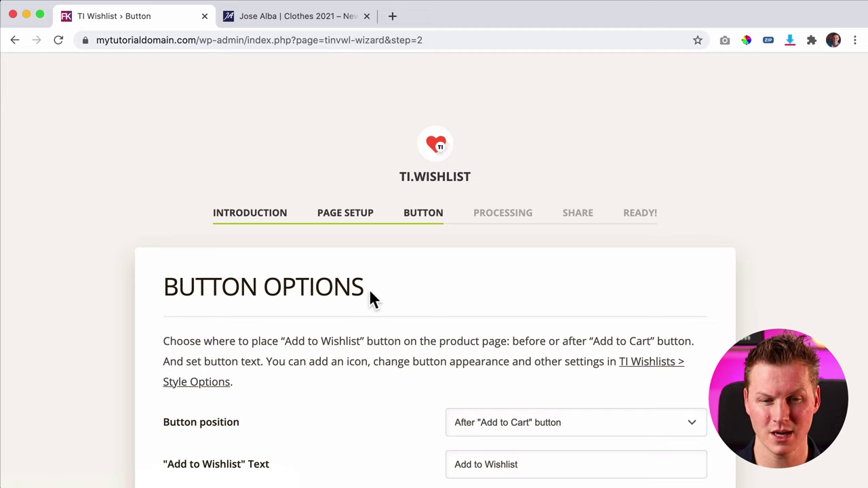
Keep the wishlist button after "Add to Cart" and shown in product listings, and accept automatic removal of products from the wishlist.
{"action": "scroll", "coordinate": [404, 285], "scroll_direction": "down", "scroll_amount": 5}
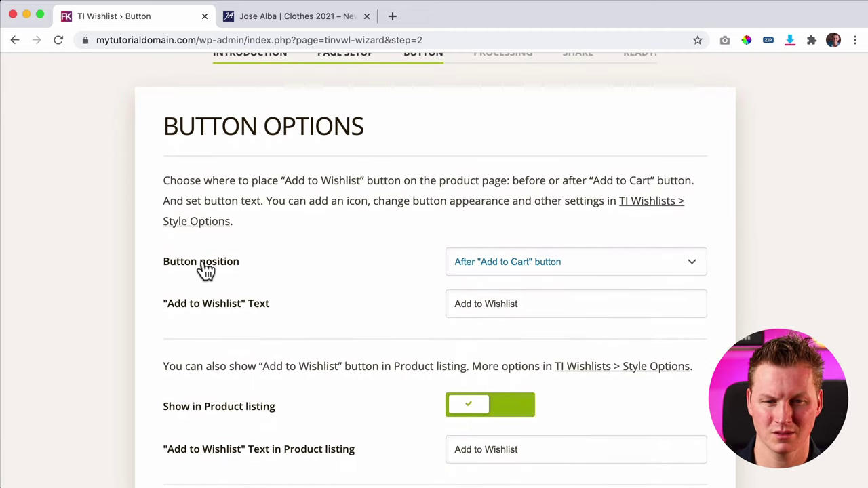
{"action": "left_click", "coordinate": [515, 271]}
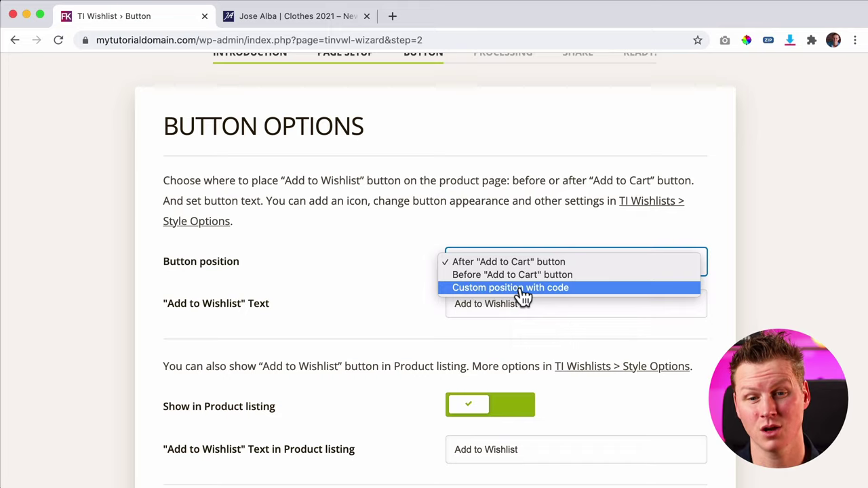
{"action": "left_click", "coordinate": [434, 242]}
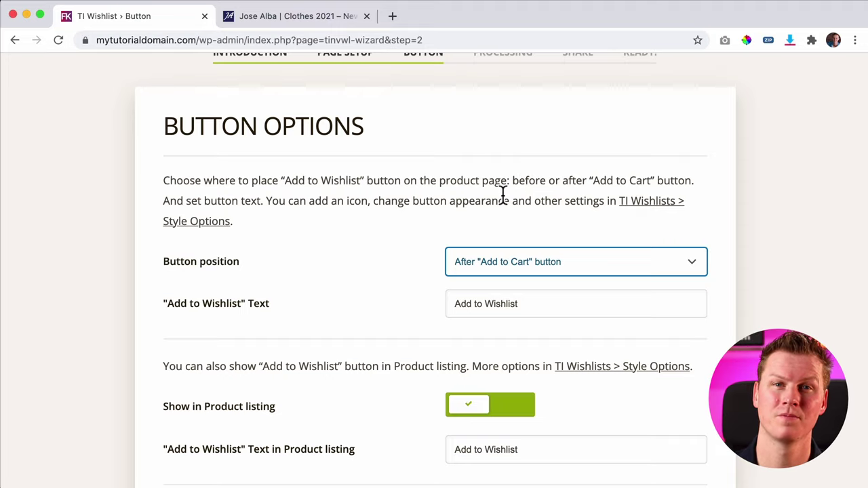
{"action": "scroll", "coordinate": [428, 201], "scroll_direction": "down", "scroll_amount": 5}
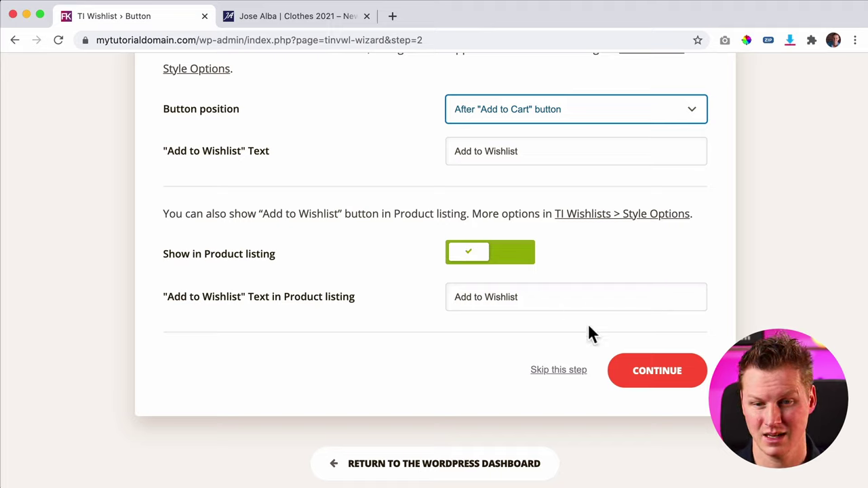
{"action": "left_click", "coordinate": [498, 261]}
{"action": "left_click", "coordinate": [499, 262]}
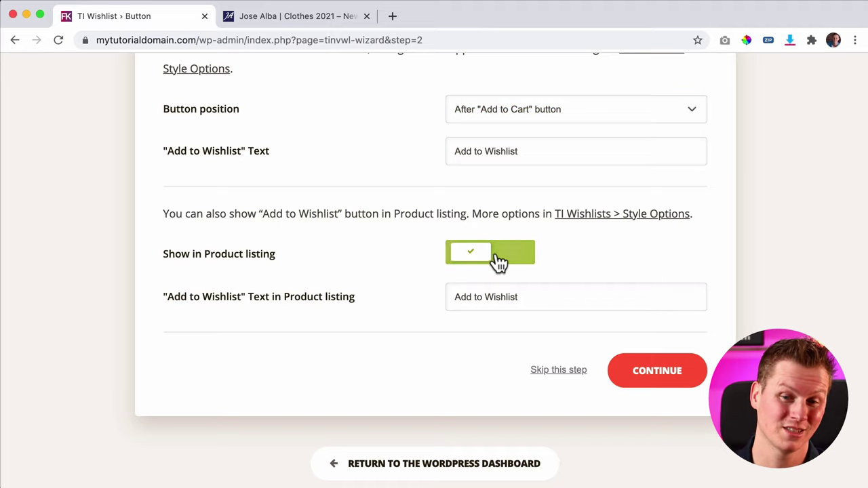
{"action": "left_click", "coordinate": [671, 381]}
{"action": "scroll", "coordinate": [497, 334], "scroll_direction": "down", "scroll_amount": 4}
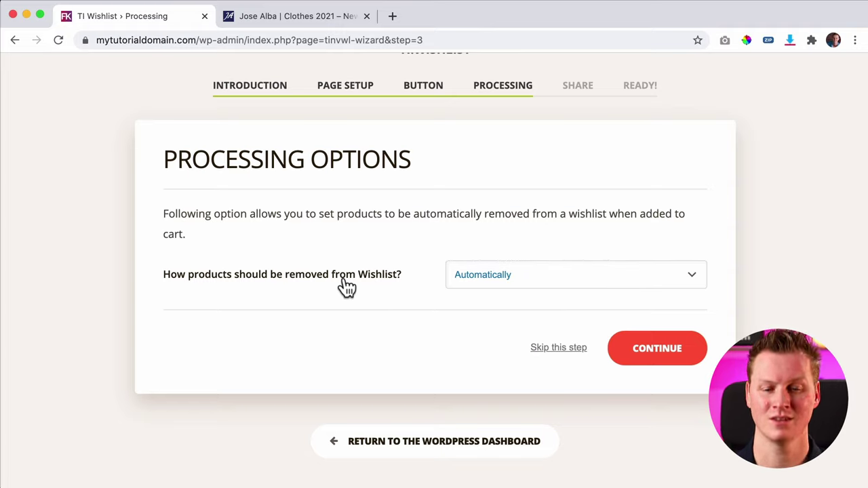
{"action": "left_click", "coordinate": [665, 350]}
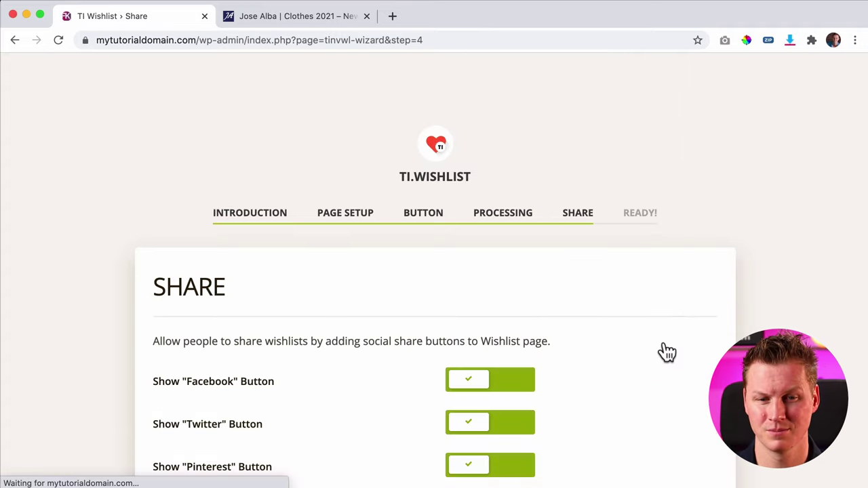
Switch off the Facebook, Twitter and Pinterest share buttons in the wizard's Share options.
{"action": "scroll", "coordinate": [590, 335], "scroll_direction": "down", "scroll_amount": 5}
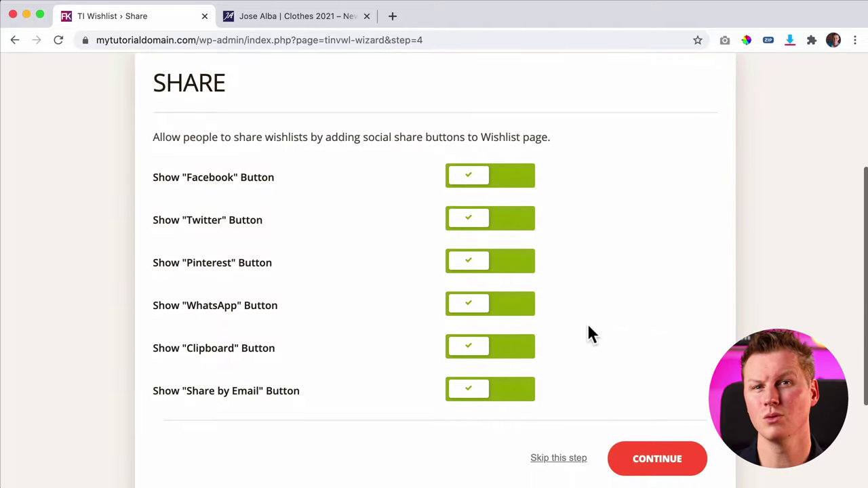
{"action": "scroll", "coordinate": [583, 290], "scroll_direction": "up", "scroll_amount": 1}
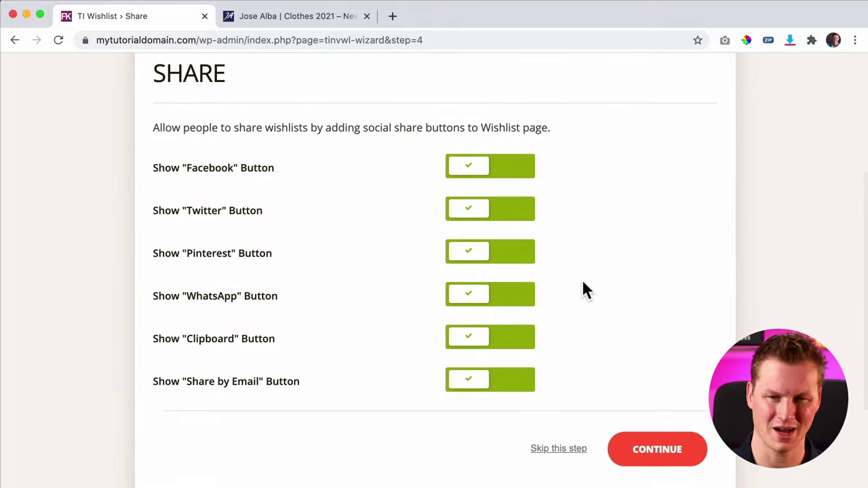
{"action": "left_click", "coordinate": [499, 173]}
{"action": "left_click", "coordinate": [493, 211]}
{"action": "left_click", "coordinate": [493, 252]}
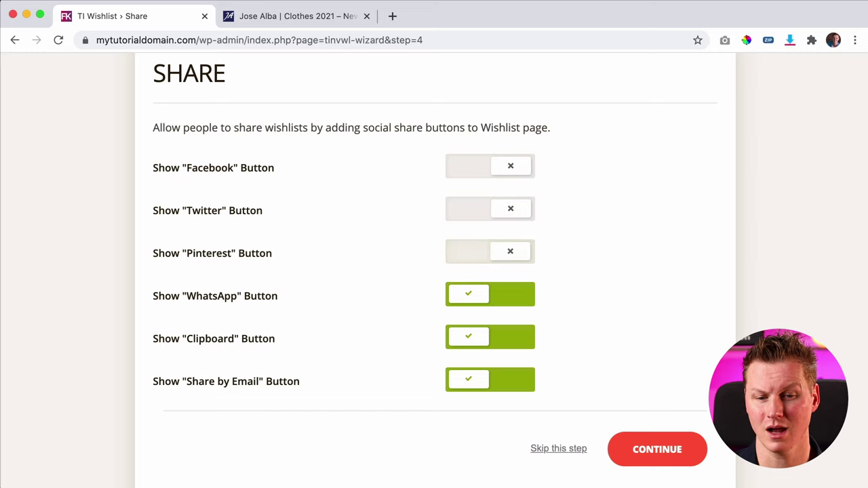
Skip the Share step of the wizard and return to the WordPress dashboard.
{"action": "left_click", "coordinate": [558, 450]}
{"action": "scroll", "coordinate": [519, 406], "scroll_direction": "down", "scroll_amount": 2}
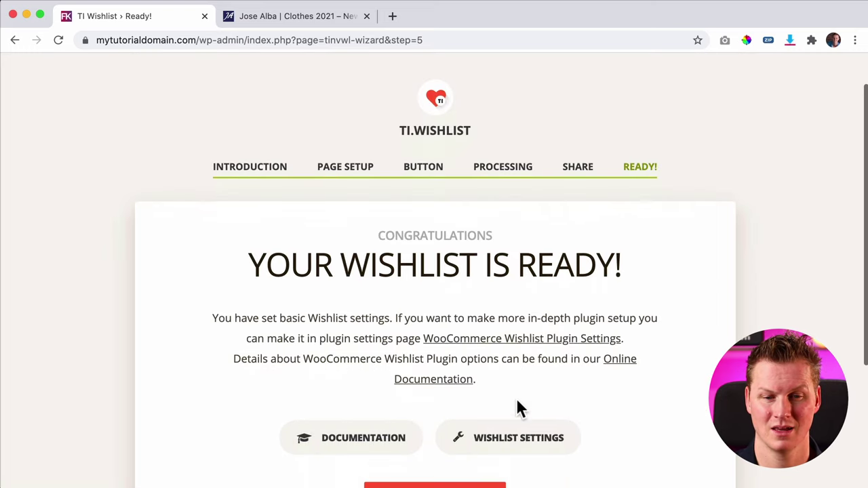
{"action": "scroll", "coordinate": [529, 230], "scroll_direction": "down", "scroll_amount": 3}
{"action": "scroll", "coordinate": [474, 285], "scroll_direction": "down", "scroll_amount": 1}
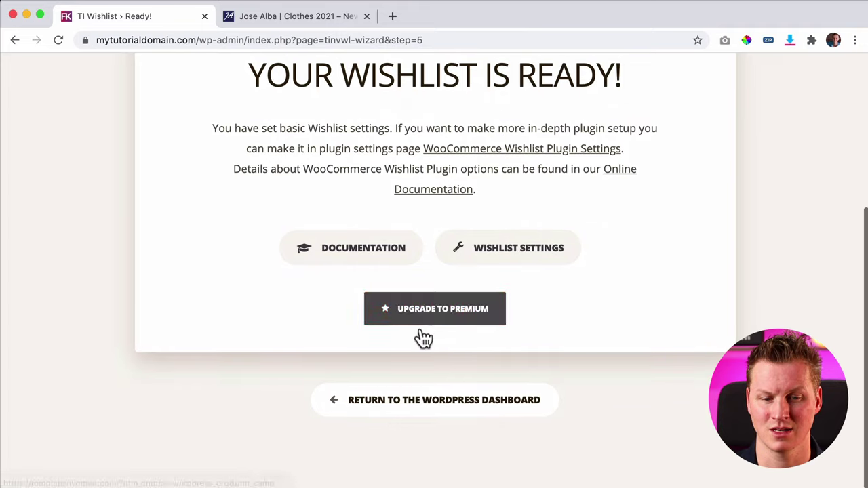
{"action": "left_click", "coordinate": [445, 407]}
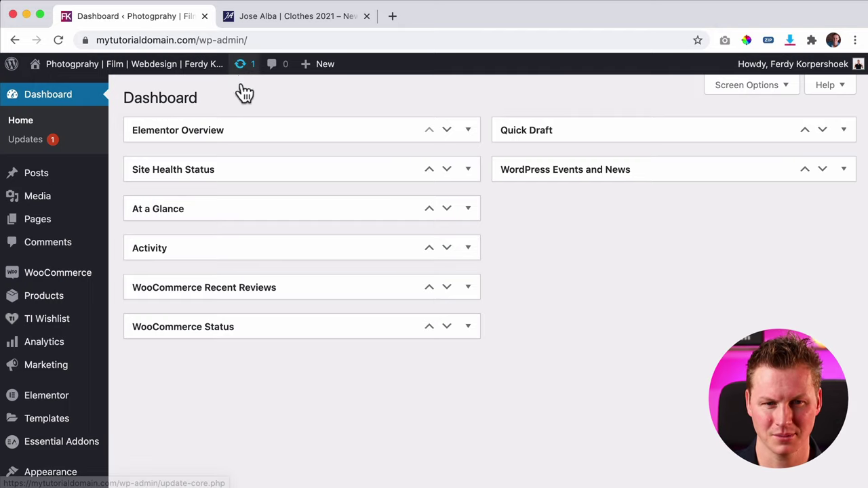
Open the live site in a new tab and view the wishlist links in the Shop page's product listing.
{"action": "mouse_move", "coordinate": [105, 273]}
{"action": "scroll", "coordinate": [75, 275], "scroll_direction": "down", "scroll_amount": 3}
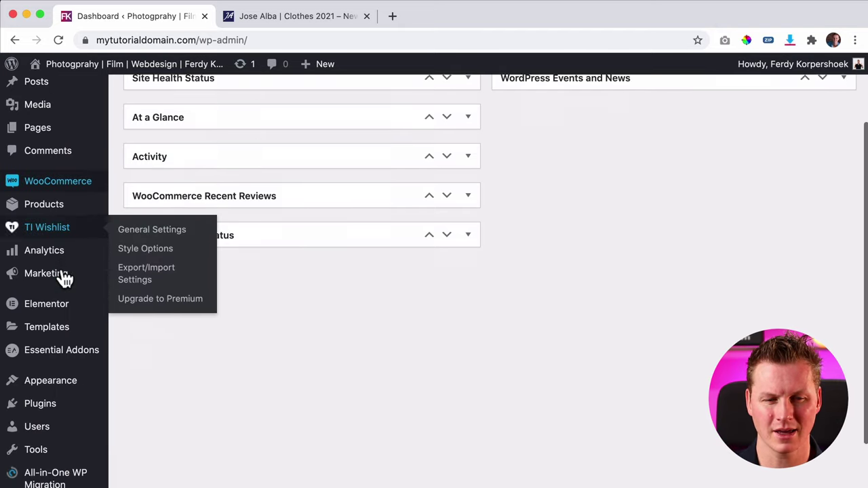
{"action": "scroll", "coordinate": [33, 244], "scroll_direction": "up", "scroll_amount": 3}
{"action": "mouse_move", "coordinate": [115, 78]}
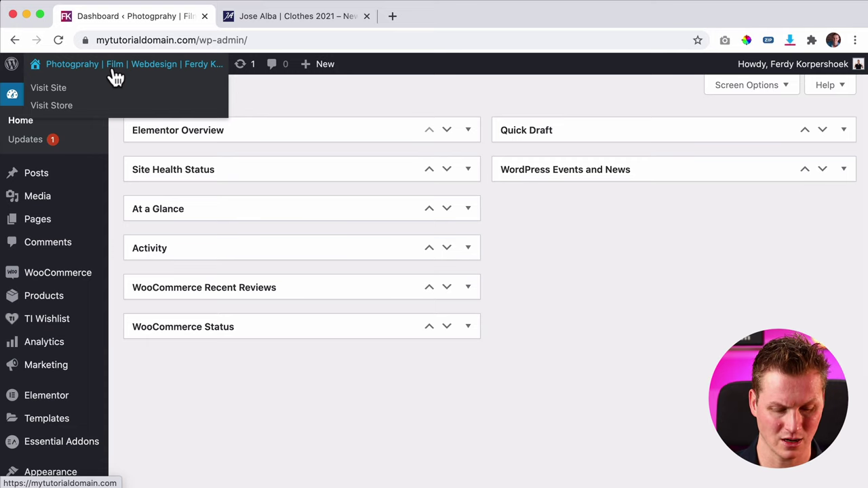
{"action": "left_click", "coordinate": [101, 67], "text": "super"}
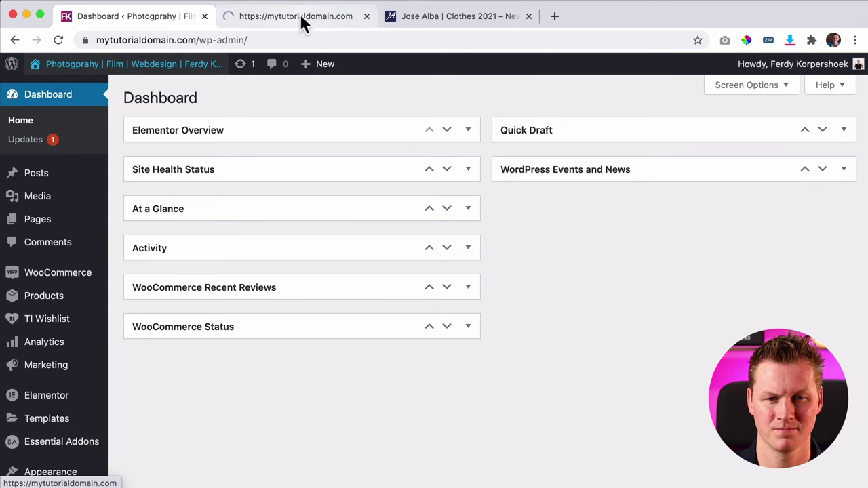
{"action": "left_click", "coordinate": [298, 20]}
{"action": "left_click", "coordinate": [546, 116]}
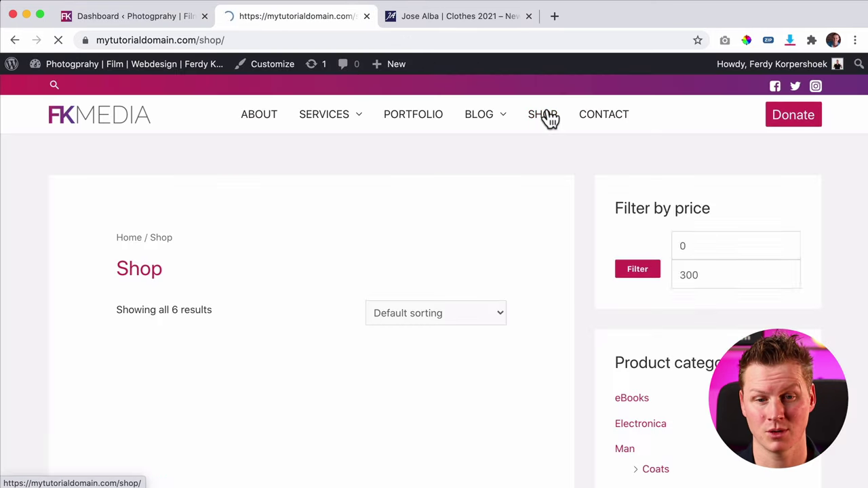
{"action": "scroll", "coordinate": [428, 183], "scroll_direction": "down", "scroll_amount": 5}
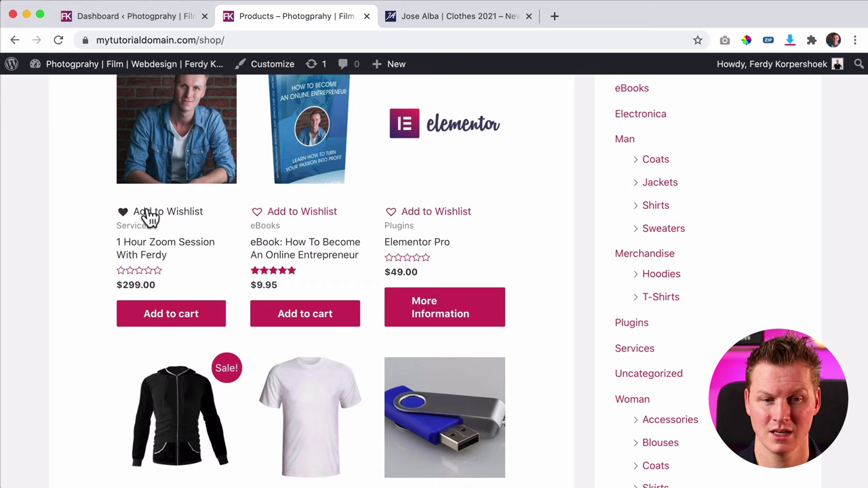
In the TI Wishlist general settings, turn off Show in Product Listing and save the settings.
{"action": "left_click", "coordinate": [172, 23]}
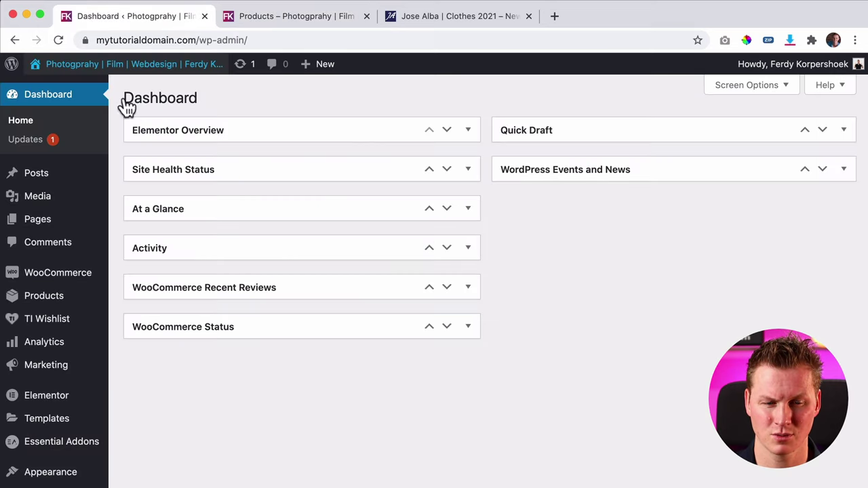
{"action": "scroll", "coordinate": [26, 288], "scroll_direction": "down", "scroll_amount": 3}
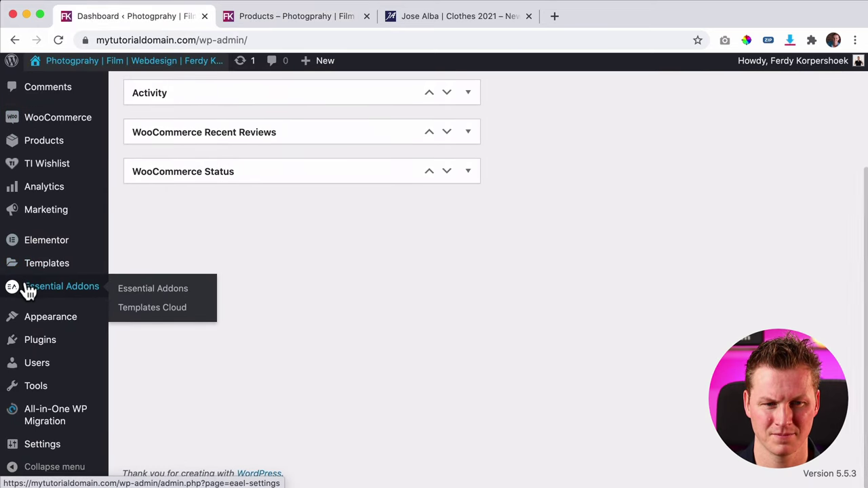
{"action": "mouse_move", "coordinate": [42, 176]}
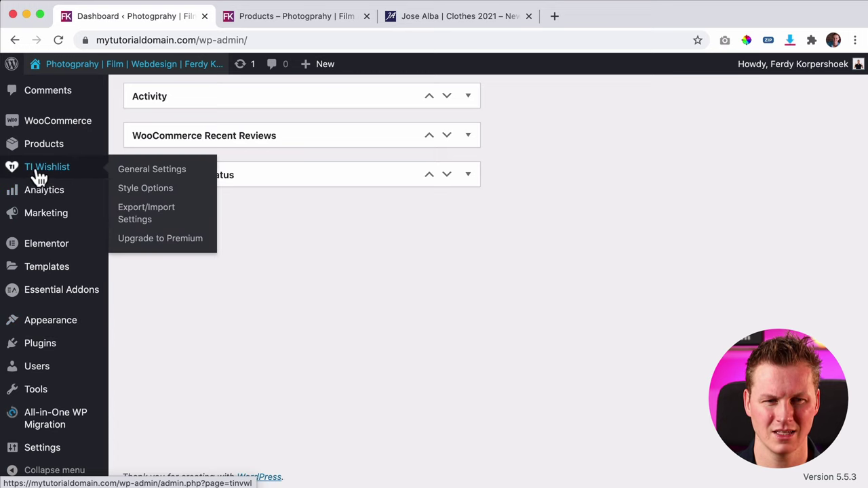
{"action": "left_click", "coordinate": [172, 175]}
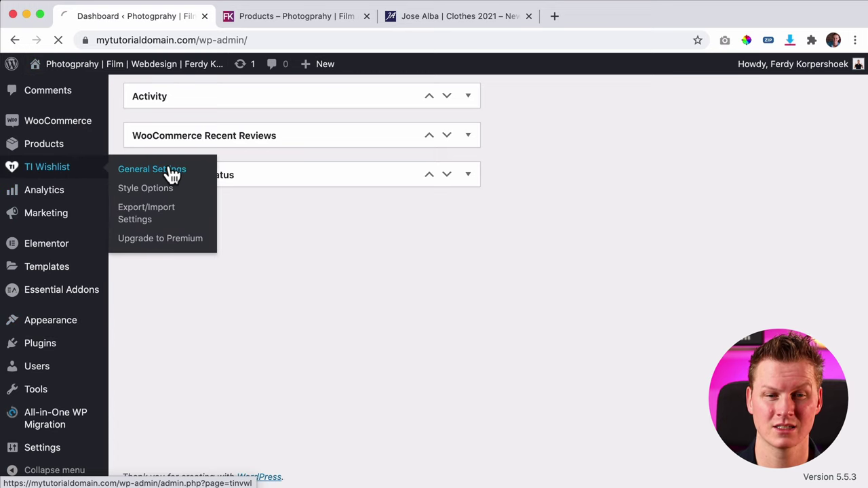
{"action": "scroll", "coordinate": [368, 191], "scroll_direction": "down", "scroll_amount": 3}
{"action": "scroll", "coordinate": [368, 191], "scroll_direction": "down", "scroll_amount": 5}
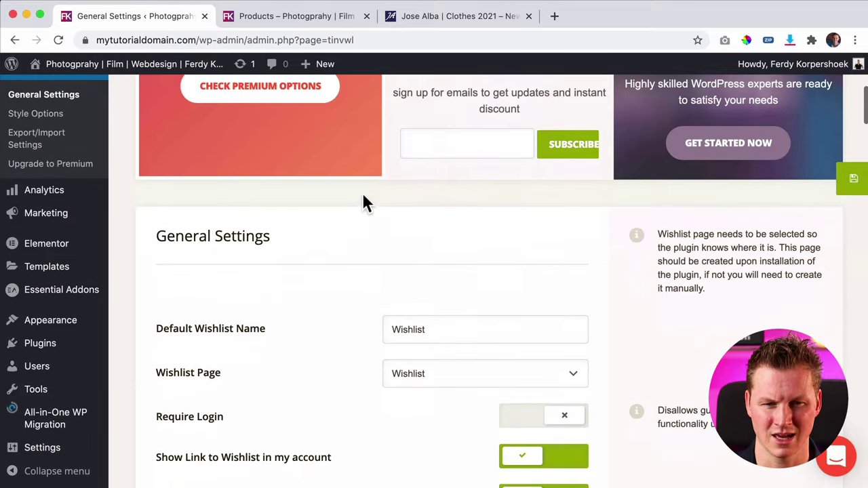
{"action": "scroll", "coordinate": [383, 210], "scroll_direction": "down", "scroll_amount": 15}
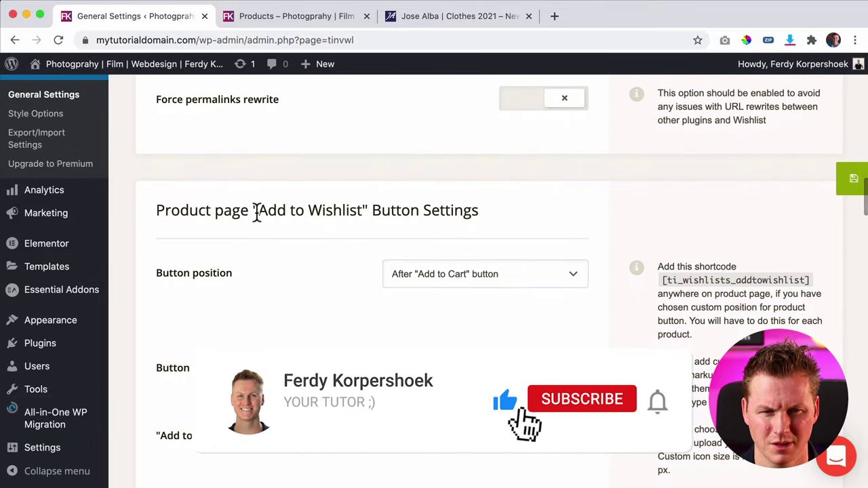
{"action": "scroll", "coordinate": [372, 233], "scroll_direction": "down", "scroll_amount": 10}
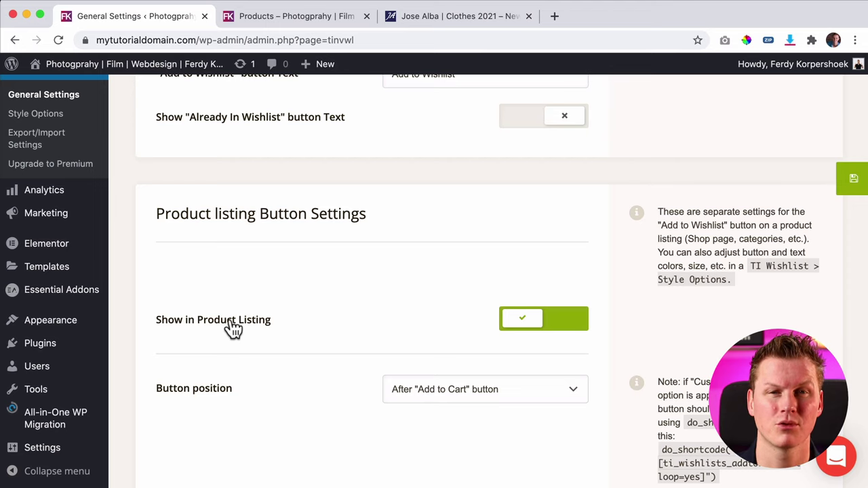
{"action": "left_click", "coordinate": [551, 332]}
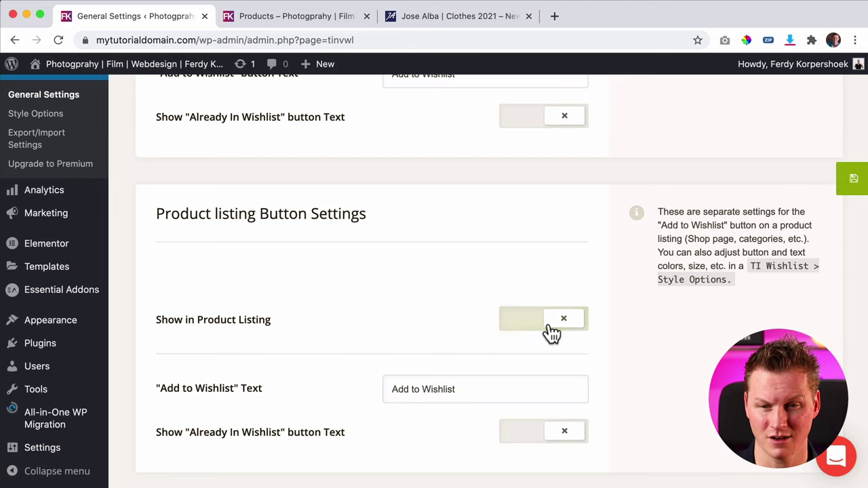
{"action": "left_click", "coordinate": [844, 188]}
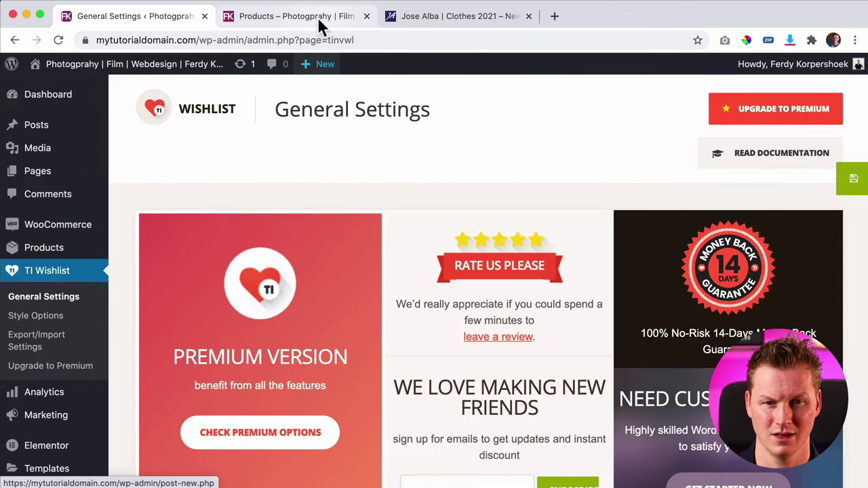
Open the 1 Hour Zoom Session product from the shop, add it to the wishlist and view the wishlist.
{"action": "left_click", "coordinate": [318, 17]}
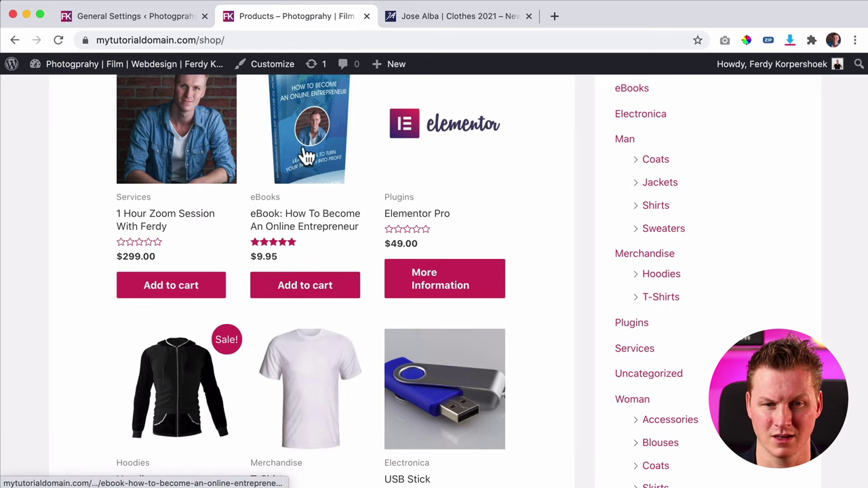
{"action": "left_click", "coordinate": [200, 137]}
{"action": "scroll", "coordinate": [535, 257], "scroll_direction": "down", "scroll_amount": 3}
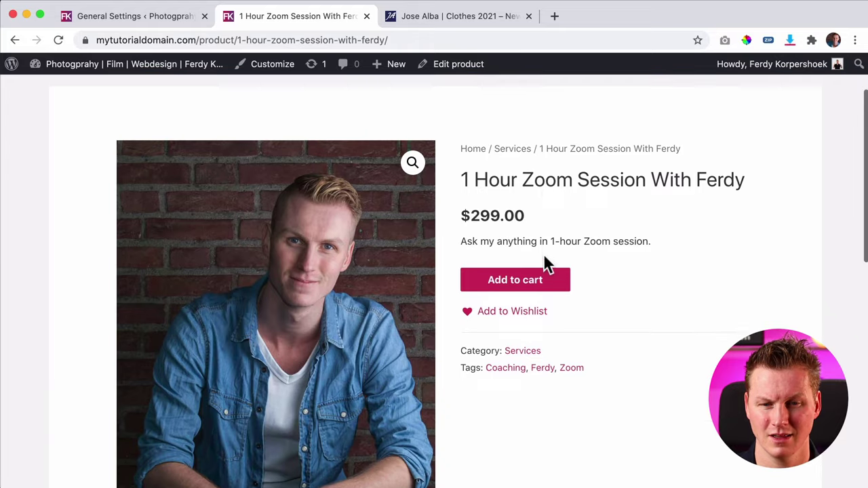
{"action": "left_click", "coordinate": [512, 306]}
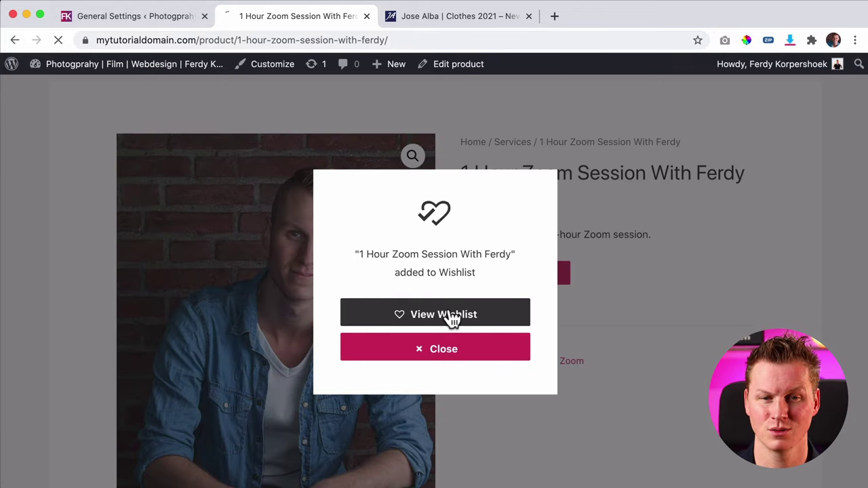
{"action": "left_click", "coordinate": [451, 317]}
{"action": "scroll", "coordinate": [357, 250], "scroll_direction": "down", "scroll_amount": 2}
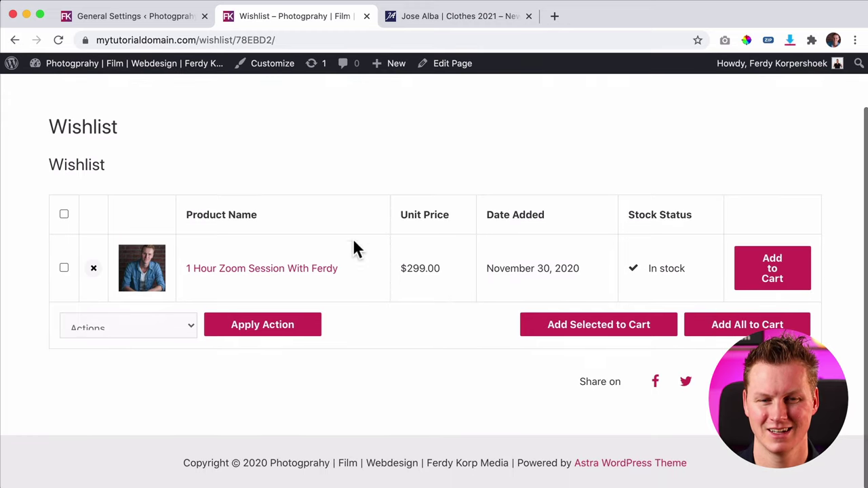
{"action": "scroll", "coordinate": [447, 272], "scroll_direction": "up", "scroll_amount": 2}
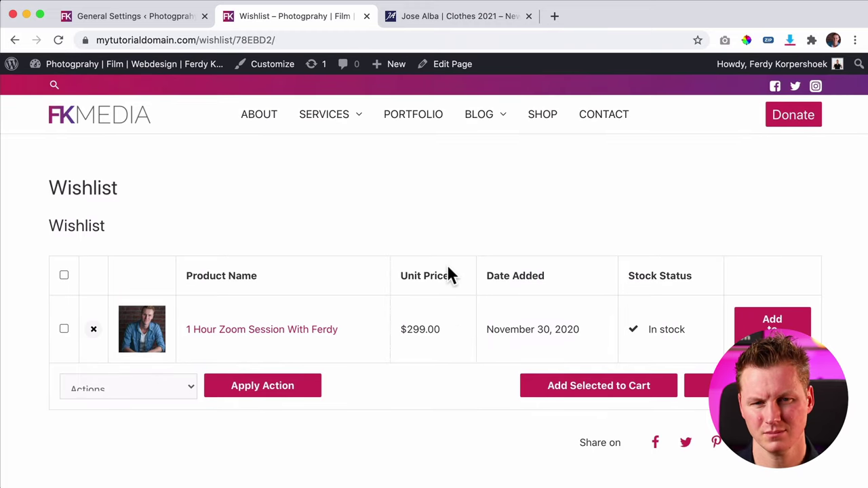
Add the USB Stick product from the shop to the wishlist and review the wishlist's contents.
{"action": "left_click", "coordinate": [541, 116]}
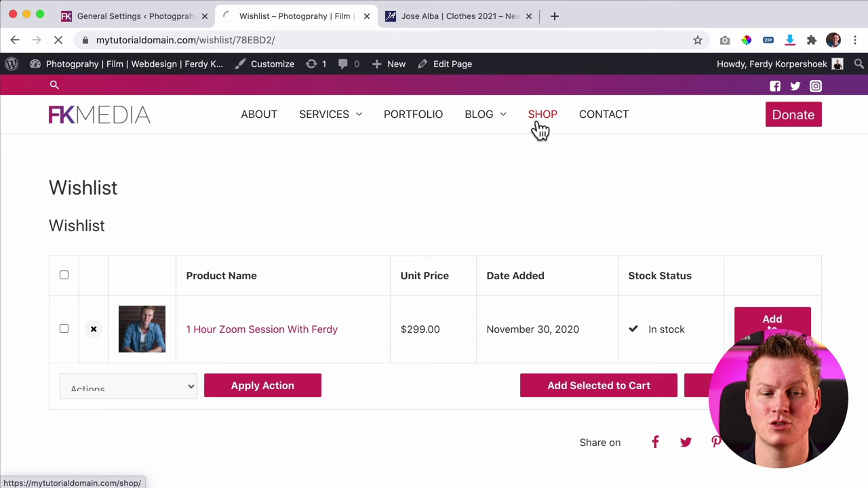
{"action": "scroll", "coordinate": [335, 293], "scroll_direction": "down", "scroll_amount": 5}
{"action": "scroll", "coordinate": [339, 301], "scroll_direction": "down", "scroll_amount": 1}
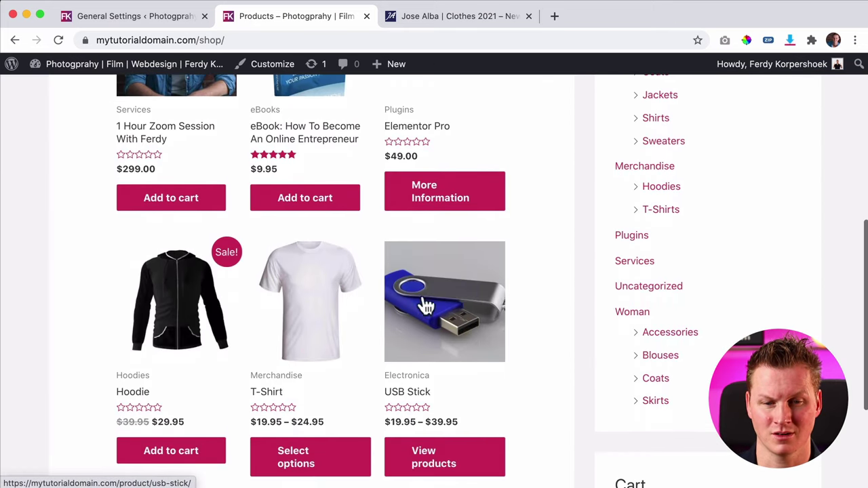
{"action": "left_click", "coordinate": [441, 306]}
{"action": "scroll", "coordinate": [522, 298], "scroll_direction": "down", "scroll_amount": 4}
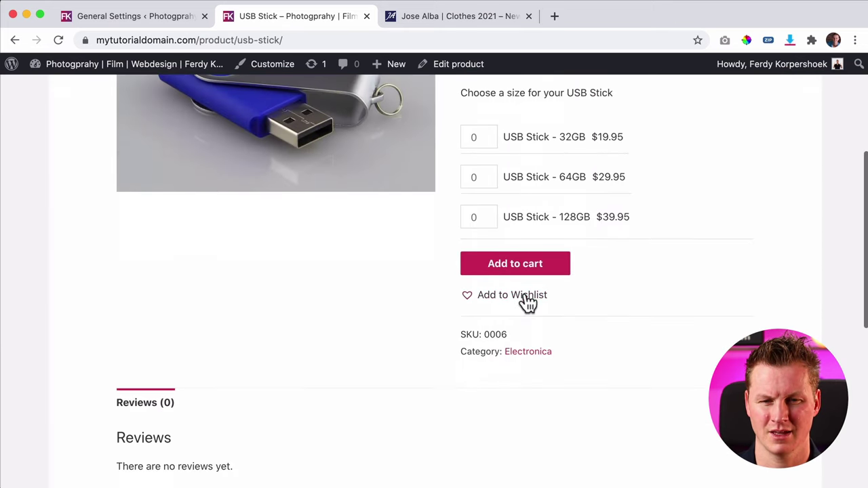
{"action": "left_click", "coordinate": [510, 303]}
{"action": "left_click", "coordinate": [444, 312]}
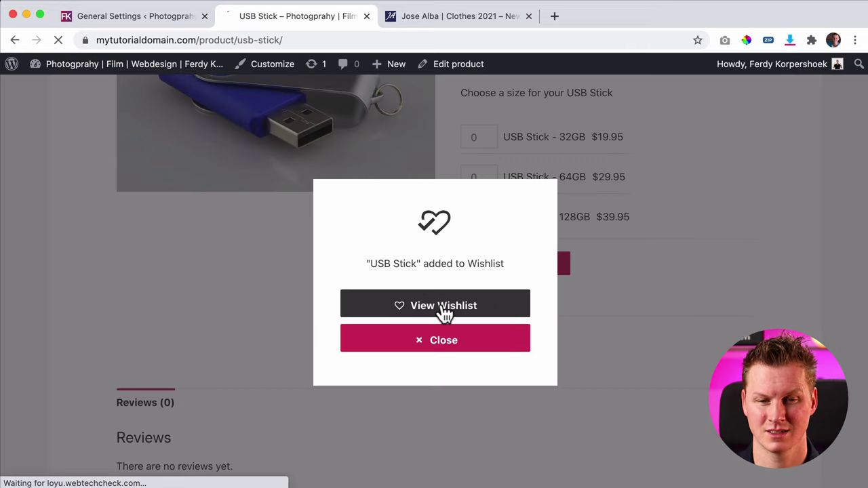
{"action": "scroll", "coordinate": [441, 303], "scroll_direction": "down", "scroll_amount": 2}
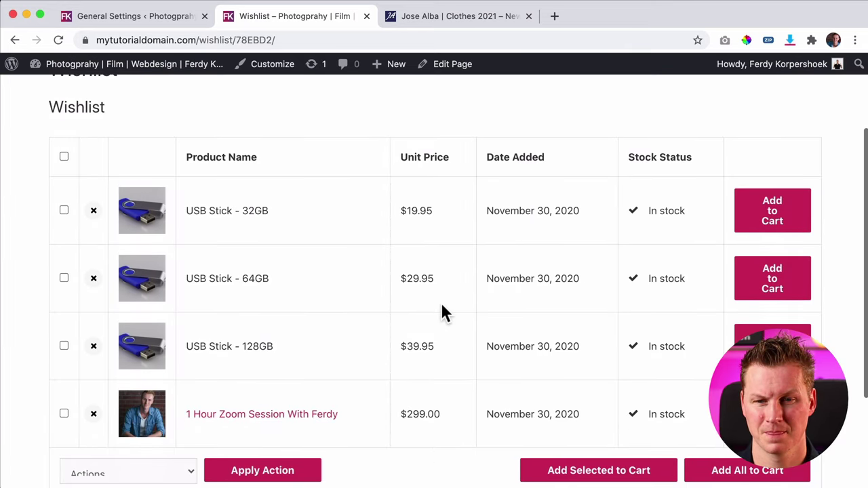
{"action": "scroll", "coordinate": [440, 303], "scroll_direction": "up", "scroll_amount": 2}
{"action": "scroll", "coordinate": [501, 217], "scroll_direction": "down", "scroll_amount": 4}
{"action": "scroll", "coordinate": [502, 230], "scroll_direction": "up", "scroll_amount": 3}
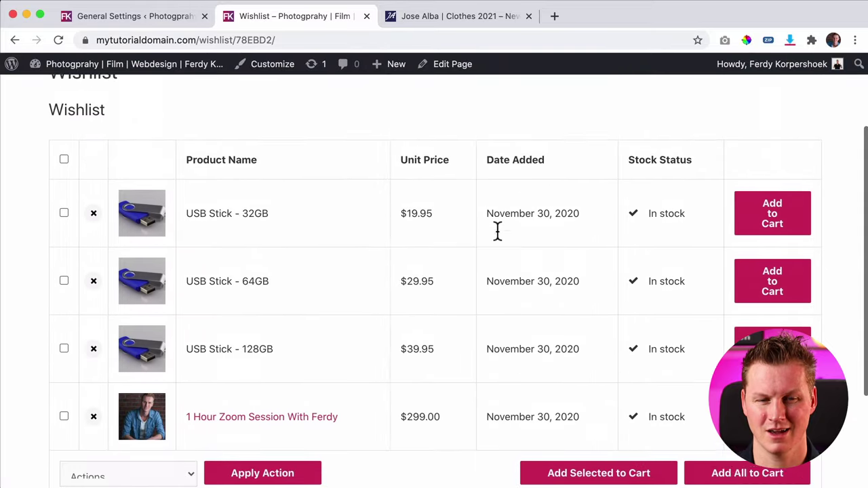
Remove USB Stick - 32GB and USB Stick - 128GB from the wishlist and return to the Shop page.
{"action": "scroll", "coordinate": [263, 292], "scroll_direction": "down", "scroll_amount": 1}
{"action": "left_click", "coordinate": [92, 206]}
{"action": "scroll", "coordinate": [393, 237], "scroll_direction": "down", "scroll_amount": 3}
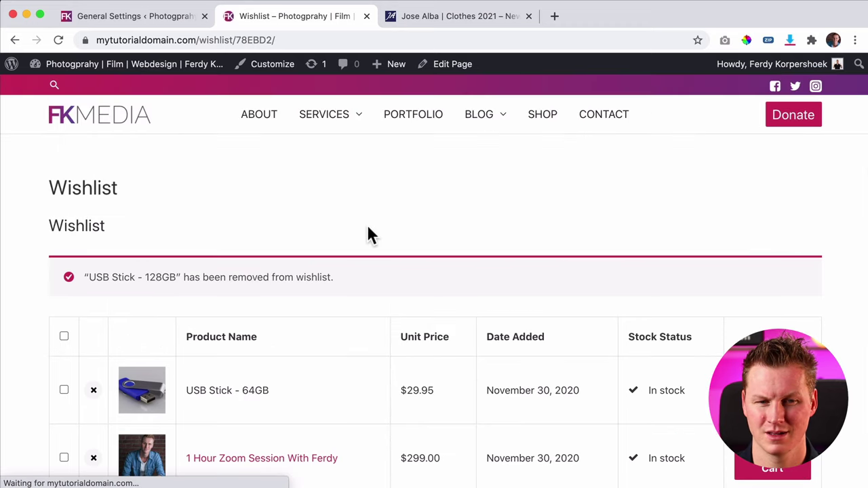
{"action": "scroll", "coordinate": [271, 319], "scroll_direction": "down", "scroll_amount": 3}
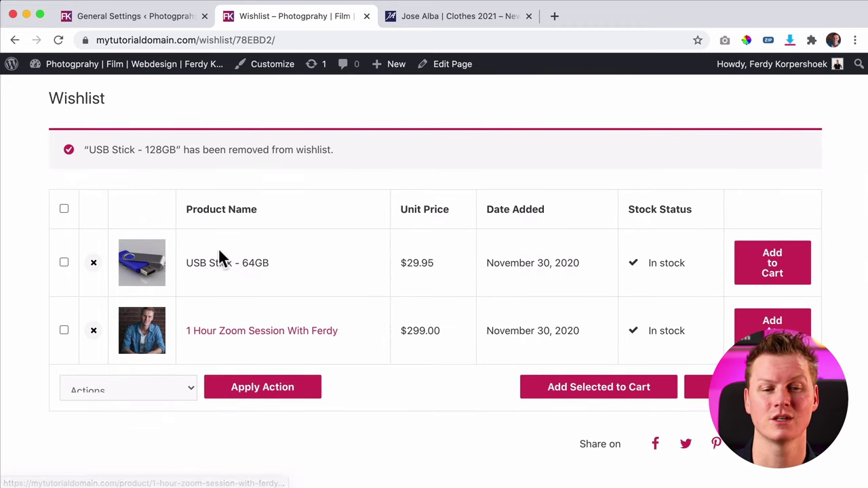
{"action": "scroll", "coordinate": [576, 258], "scroll_direction": "down", "scroll_amount": 1}
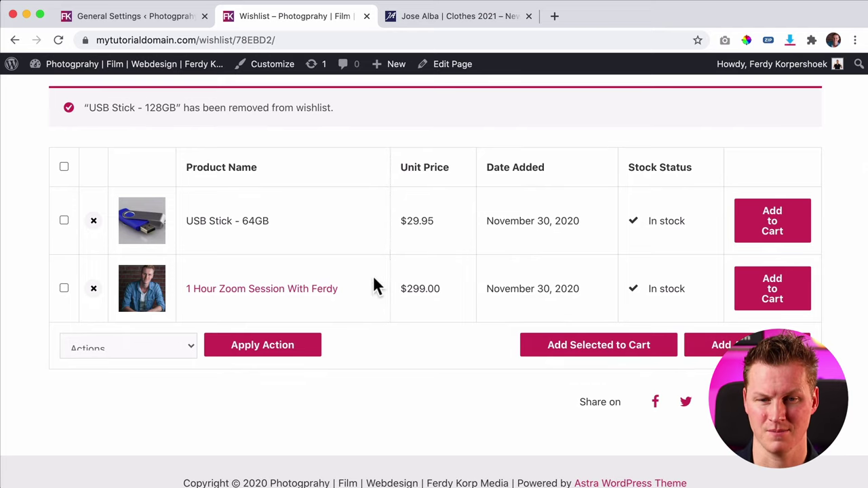
{"action": "scroll", "coordinate": [379, 271], "scroll_direction": "up", "scroll_amount": 5}
{"action": "left_click", "coordinate": [548, 119]}
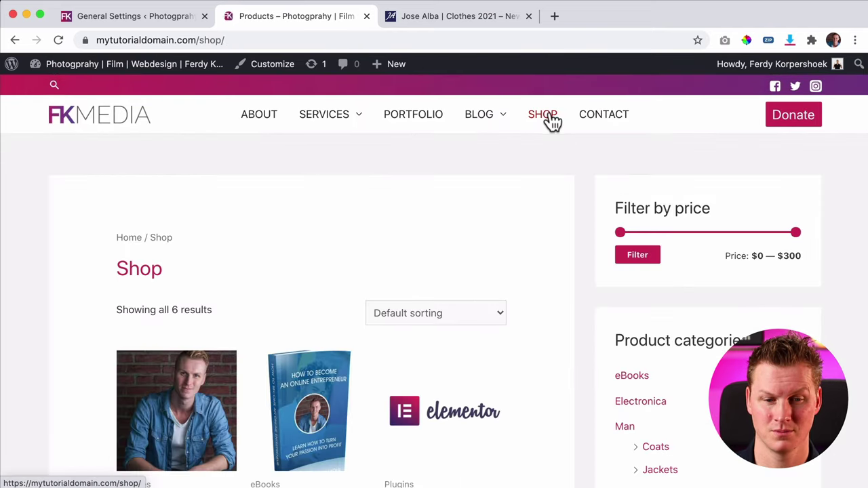
Open the 1 Hour Zoom Session product from the shop, and turn on Template Custom CSS in the Wishlist Style Options.
{"action": "scroll", "coordinate": [232, 320], "scroll_direction": "down", "scroll_amount": 3}
{"action": "left_click", "coordinate": [209, 256]}
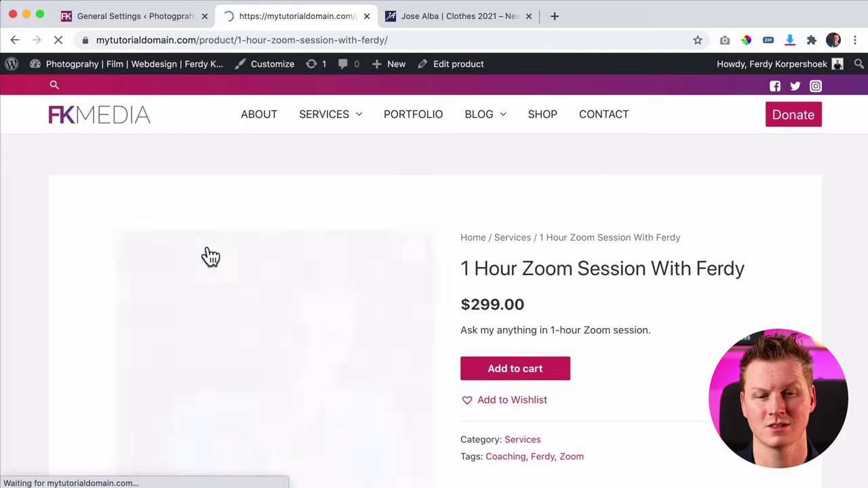
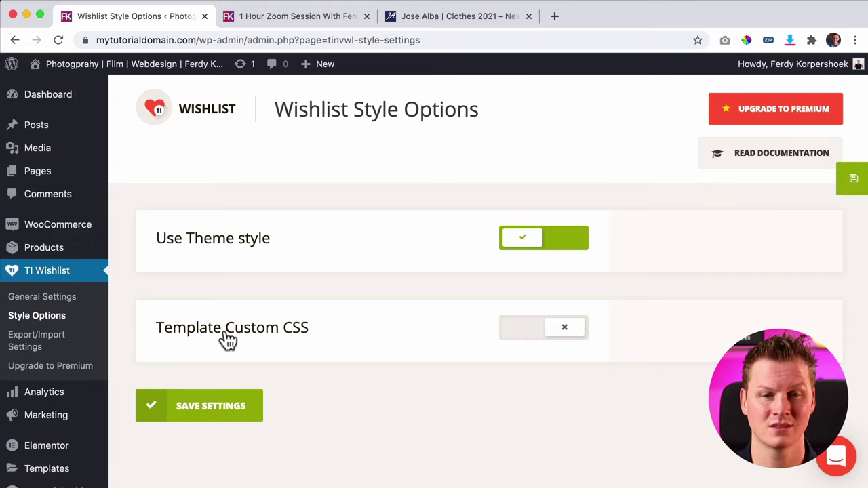
{"action": "left_click", "coordinate": [536, 339]}
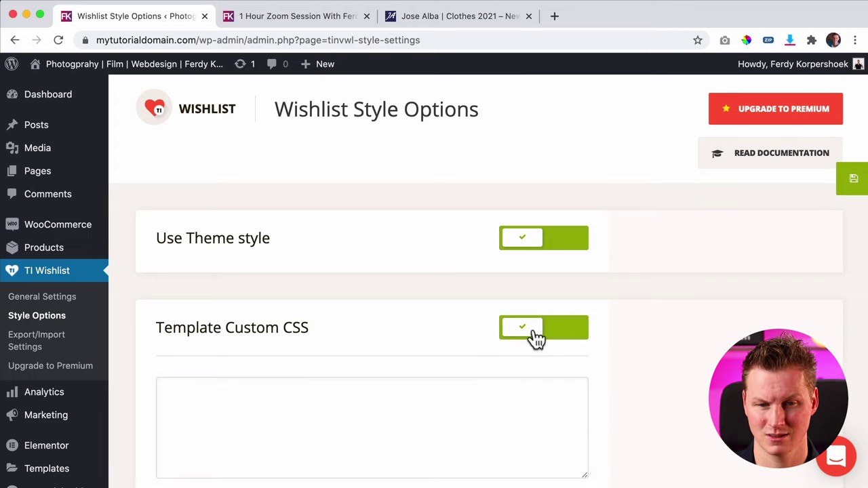
{"action": "scroll", "coordinate": [459, 322], "scroll_direction": "down", "scroll_amount": 3}
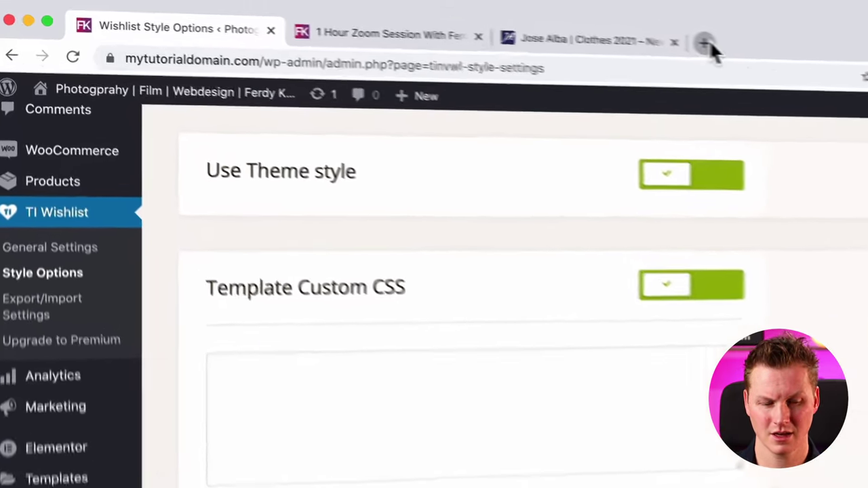
Open ferdykorpershoek.com in a new tab and go to its WooCommerce Wishlist tutorial page.
{"action": "left_click", "coordinate": [553, 16]}
{"action": "type", "text": "ferdykorp"}
{"action": "key", "text": "Return"}
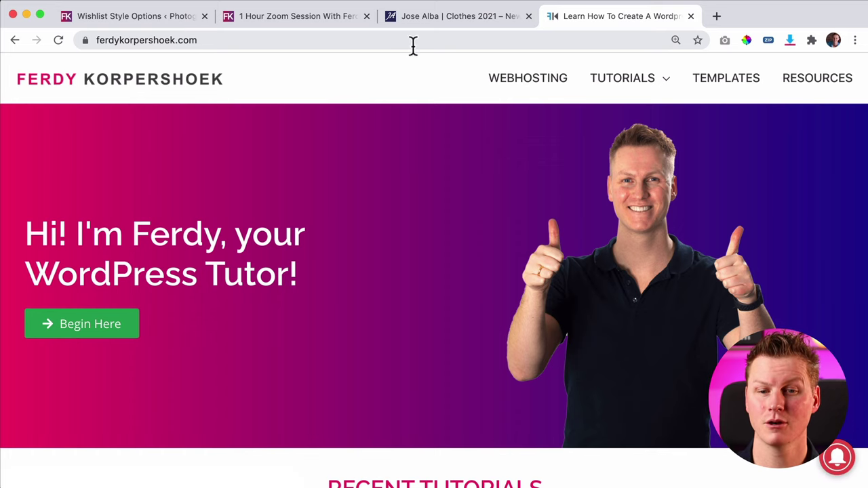
{"action": "mouse_move", "coordinate": [630, 74]}
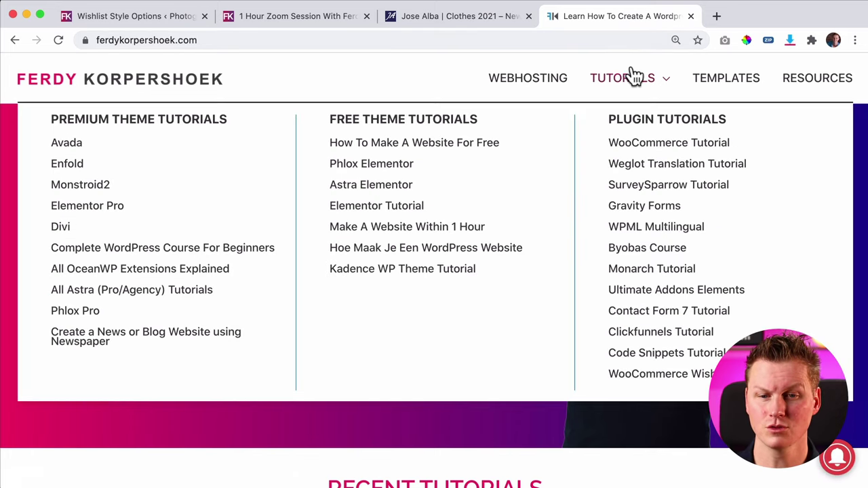
{"action": "left_click", "coordinate": [689, 381]}
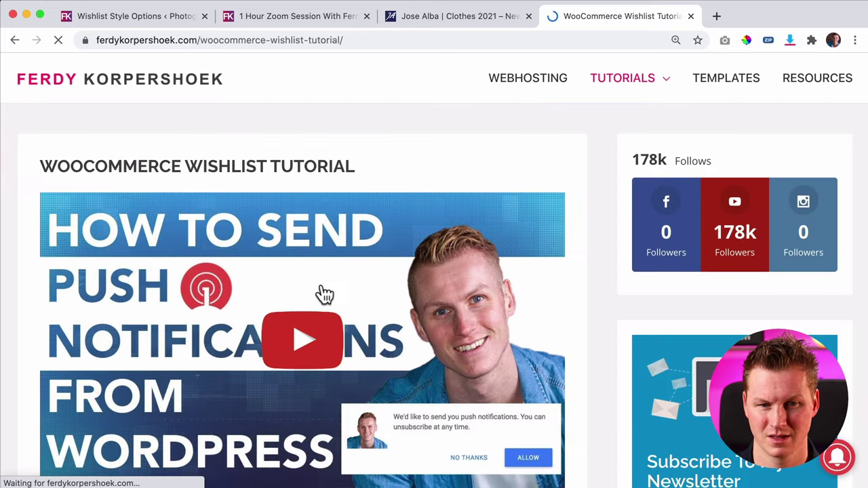
Find the Style The Wishlist Button section on the tutorial page and copy its complete CSS code block.
{"action": "scroll", "coordinate": [323, 294], "scroll_direction": "down", "scroll_amount": 3}
{"action": "scroll", "coordinate": [541, 283], "scroll_direction": "up", "scroll_amount": 3}
{"action": "scroll", "coordinate": [382, 286], "scroll_direction": "down", "scroll_amount": 10}
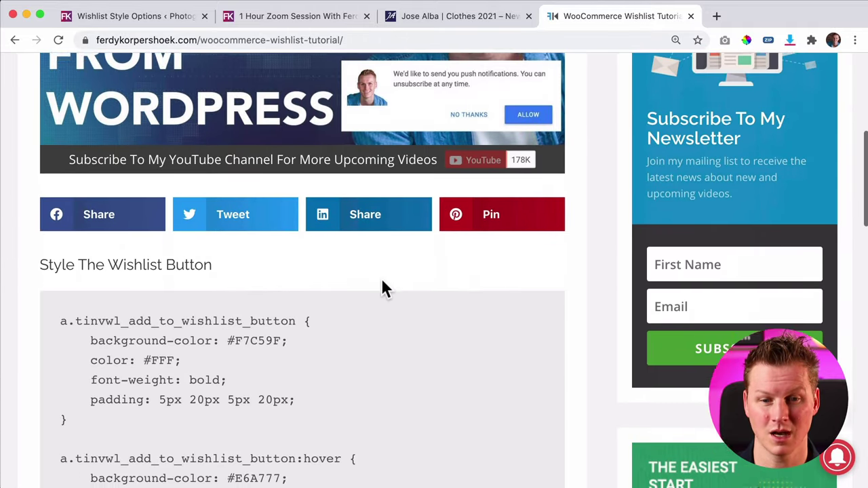
{"action": "scroll", "coordinate": [383, 288], "scroll_direction": "down", "scroll_amount": 1}
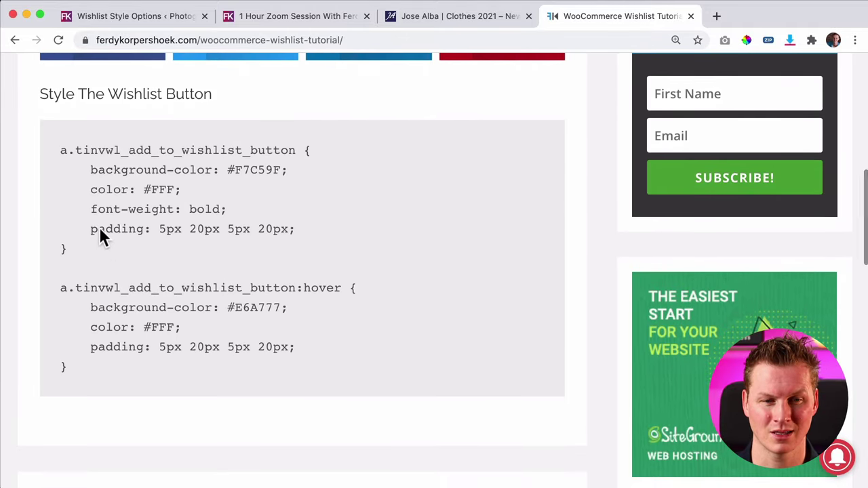
{"action": "left_click_drag", "start_coordinate": [117, 378], "coordinate": [61, 166]}
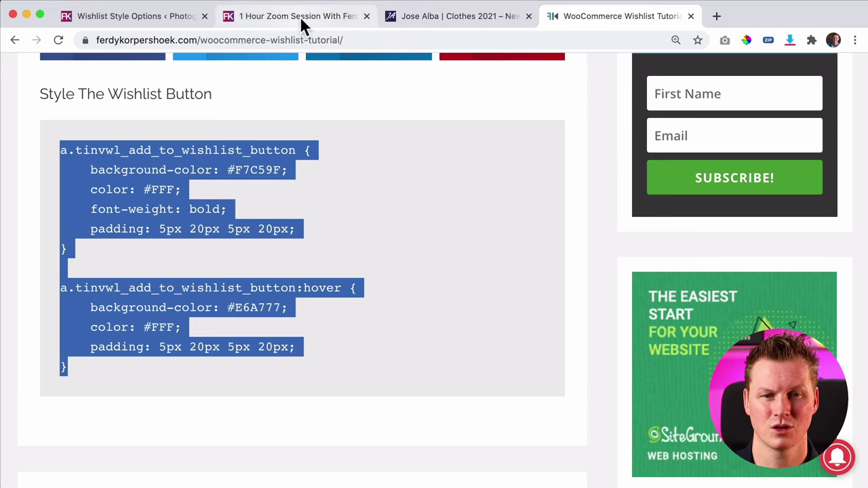
Paste the copied wishlist button CSS into the Template Custom CSS field of the Wishlist Style Options and save the settings.
{"action": "left_click", "coordinate": [132, 18]}
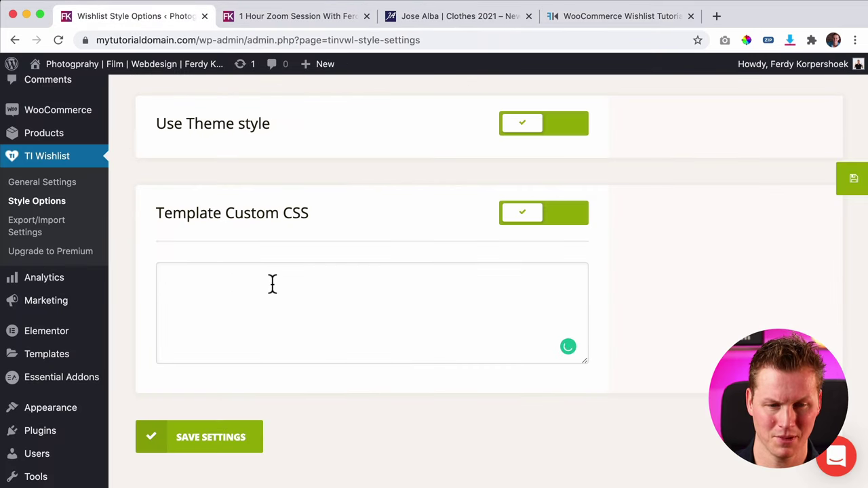
{"action": "key", "text": "super+v"}
{"action": "left_click", "coordinate": [206, 439]}
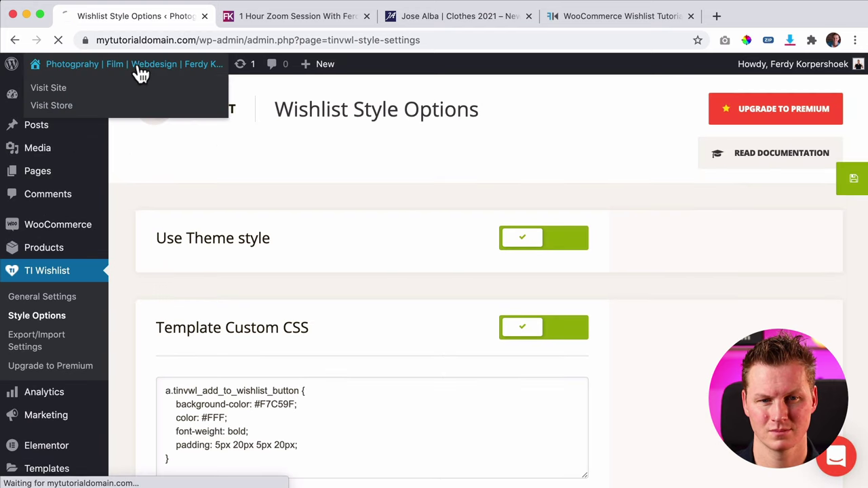
Open the 1 Hour Zoom Session product from the live site's shop and check the Add to Wishlist button's styling.
{"action": "left_click", "coordinate": [141, 70]}
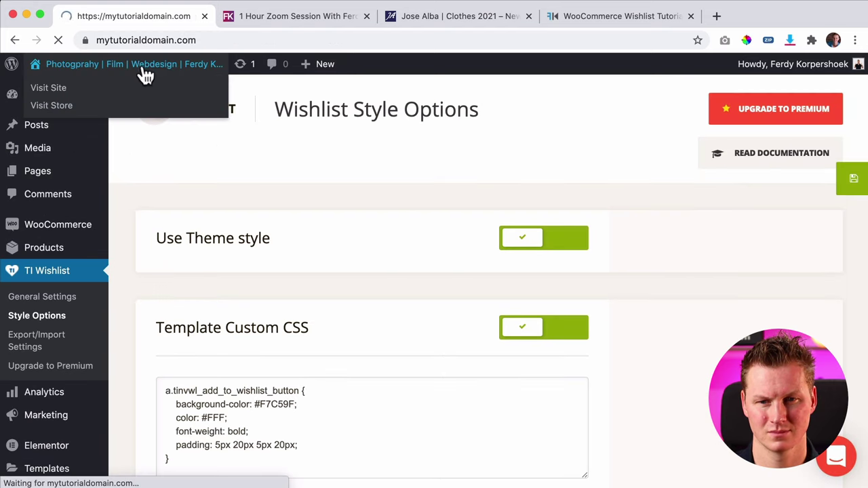
{"action": "left_click", "coordinate": [540, 115]}
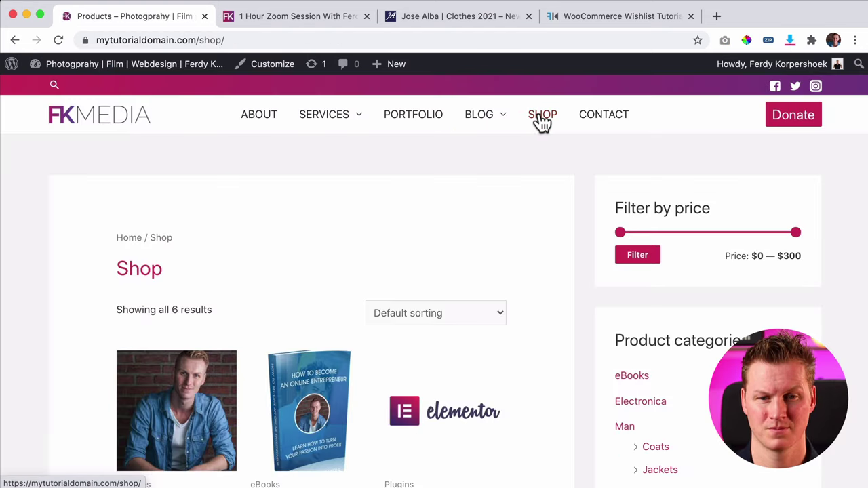
{"action": "scroll", "coordinate": [344, 215], "scroll_direction": "down", "scroll_amount": 2}
{"action": "scroll", "coordinate": [344, 217], "scroll_direction": "down", "scroll_amount": 2}
{"action": "left_click", "coordinate": [180, 244]}
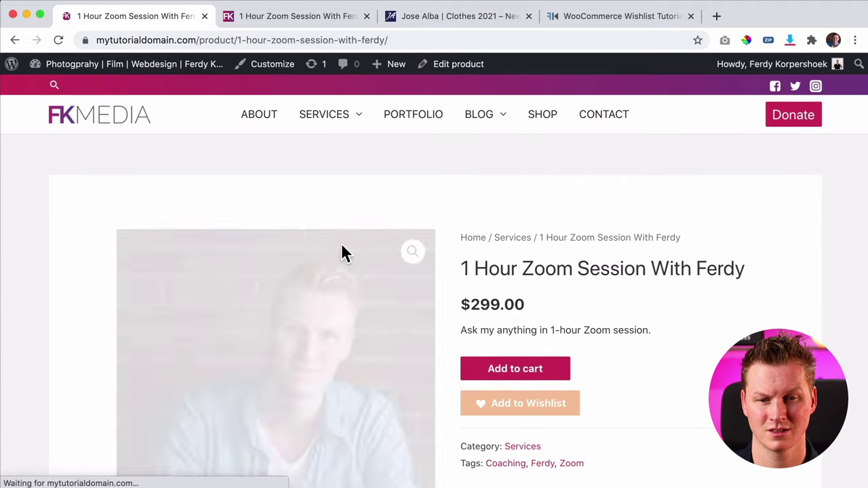
{"action": "scroll", "coordinate": [526, 257], "scroll_direction": "down", "scroll_amount": 1}
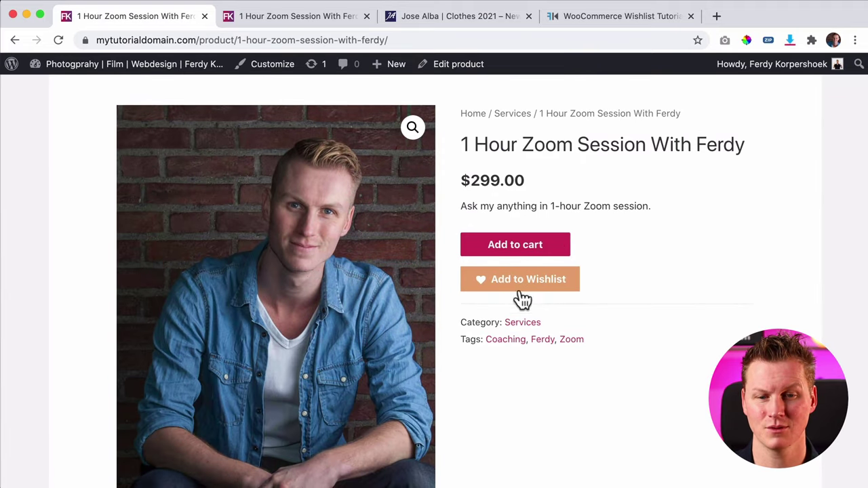
{"action": "left_click", "coordinate": [521, 288]}
Sample the blue of the denim shirt in the product photo with the ColorPick Eyedropper and close the picker.
{"action": "left_click", "coordinate": [746, 40]}
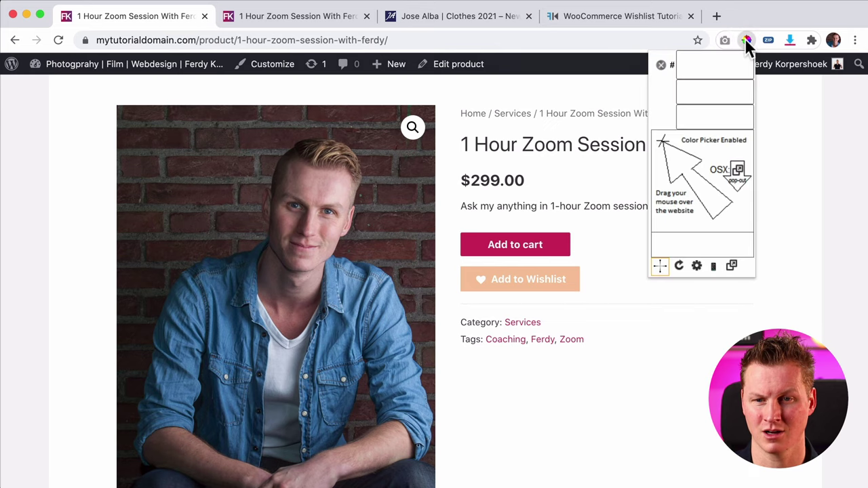
{"action": "left_click", "coordinate": [354, 280]}
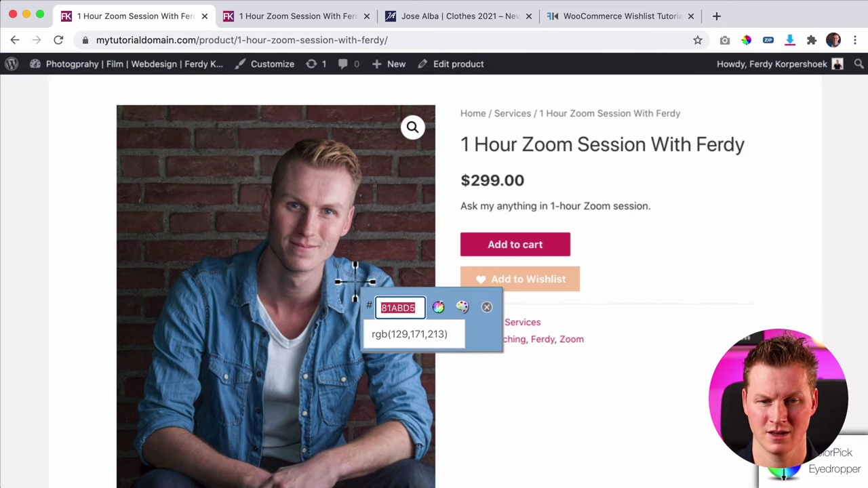
{"action": "key", "text": "Escape"}
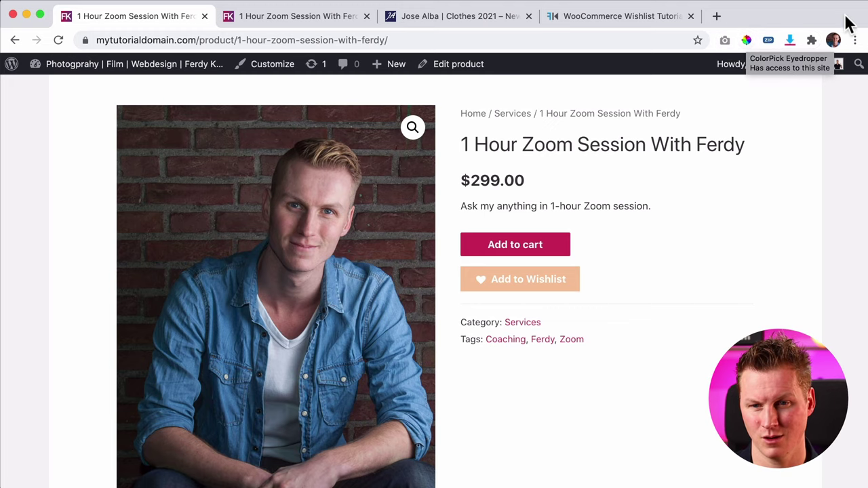
In the TI Wishlist style options, change the wishlist button's background-color in the custom CSS to the sampled blue and save.
{"action": "left_click", "coordinate": [80, 71]}
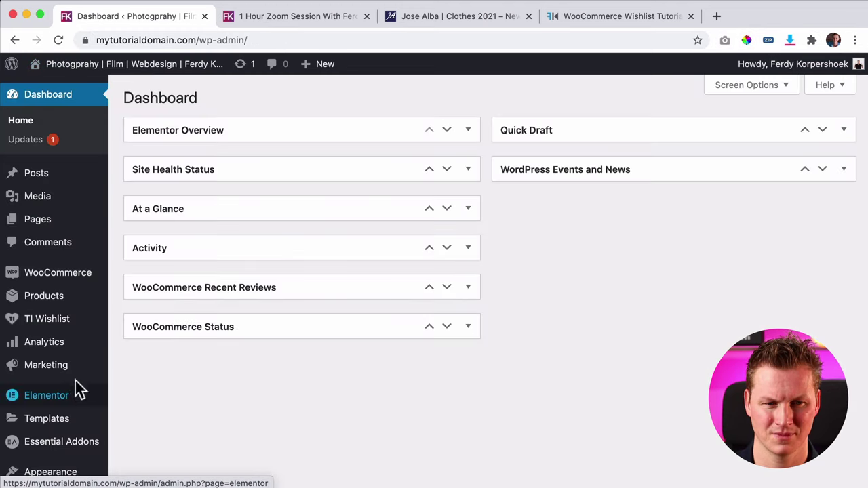
{"action": "scroll", "coordinate": [74, 379], "scroll_direction": "down", "scroll_amount": 3}
{"action": "scroll", "coordinate": [112, 236], "scroll_direction": "down", "scroll_amount": 1}
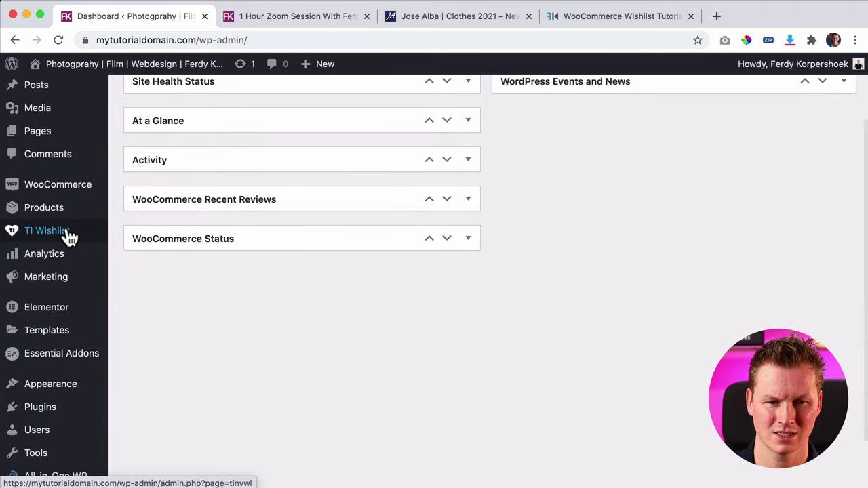
{"action": "mouse_move", "coordinate": [21, 232]}
{"action": "left_click", "coordinate": [148, 254]}
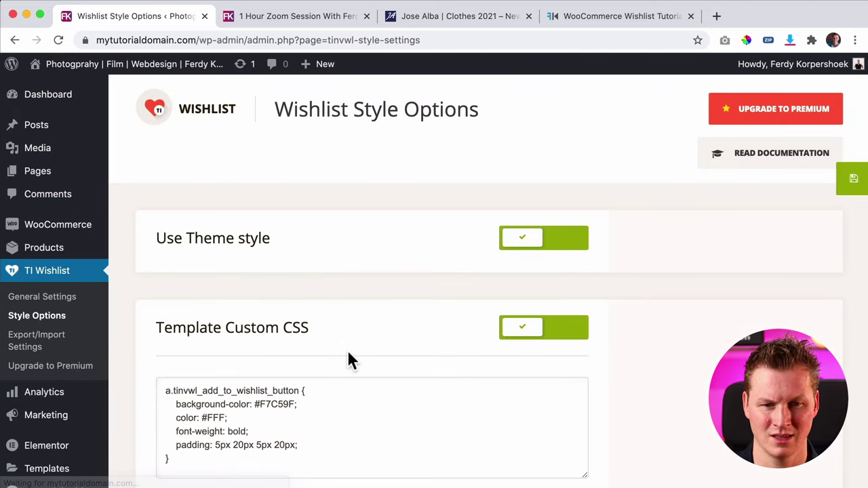
{"action": "scroll", "coordinate": [312, 345], "scroll_direction": "down", "scroll_amount": 4}
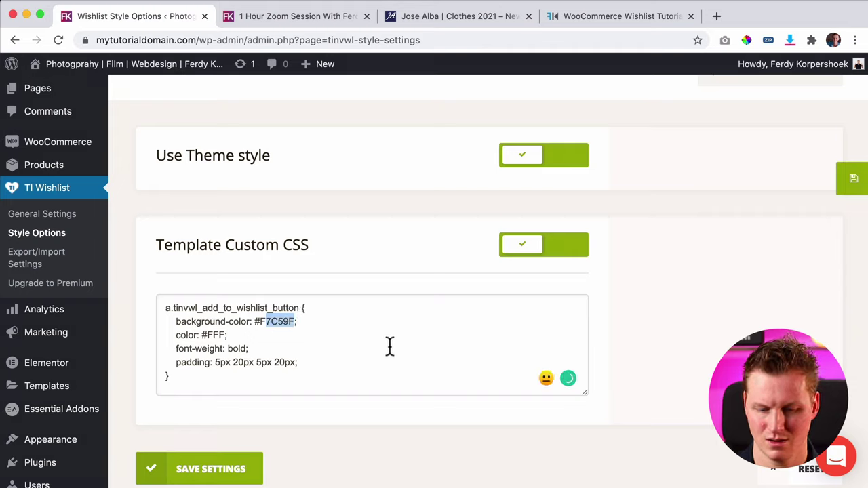
{"action": "left_click", "coordinate": [848, 185]}
Reload the 1 Hour Zoom Session product page and check the Add to Wishlist button's new colour.
{"action": "left_click", "coordinate": [272, 19]}
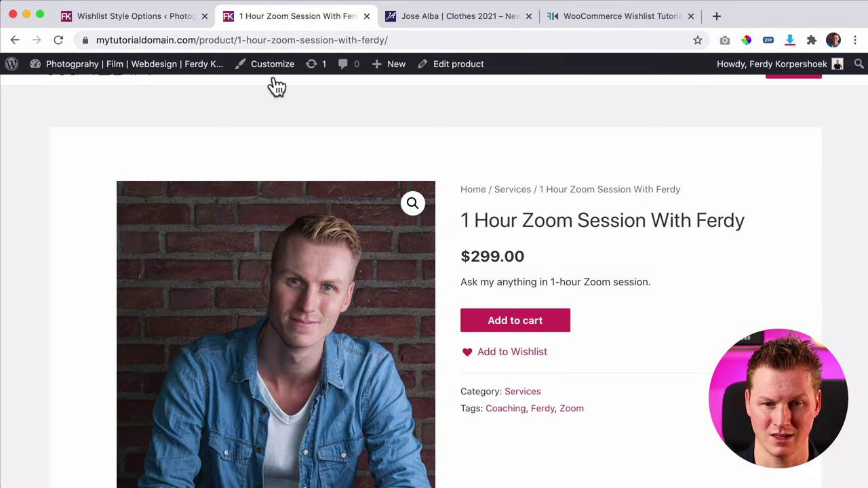
{"action": "key", "text": "super+r"}
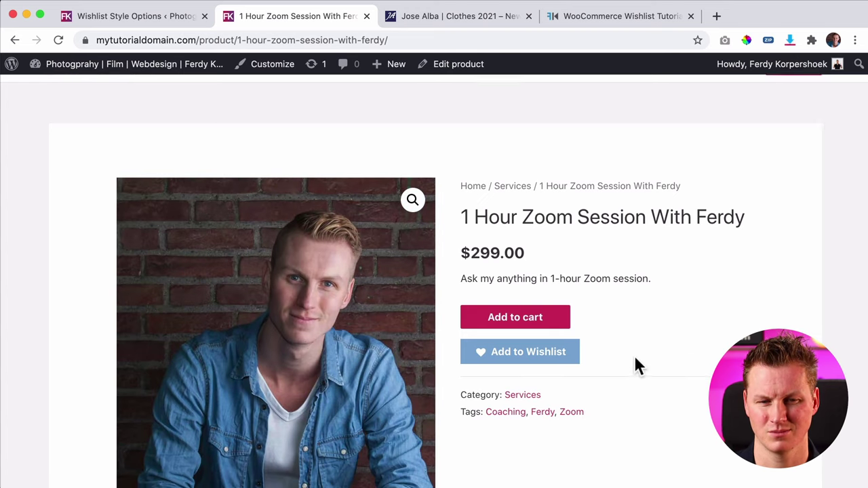
{"action": "scroll", "coordinate": [633, 358], "scroll_direction": "down", "scroll_amount": 3}
{"action": "scroll", "coordinate": [635, 359], "scroll_direction": "up", "scroll_amount": 2}
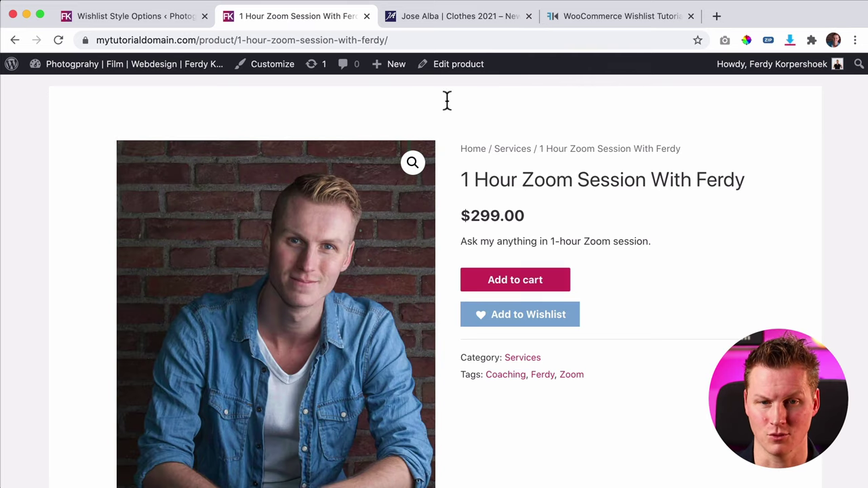
Switch to the Jose Alba shop, open its page at ferdykorpwp.com/wishlist and review the wishlist table.
{"action": "left_click", "coordinate": [460, 17]}
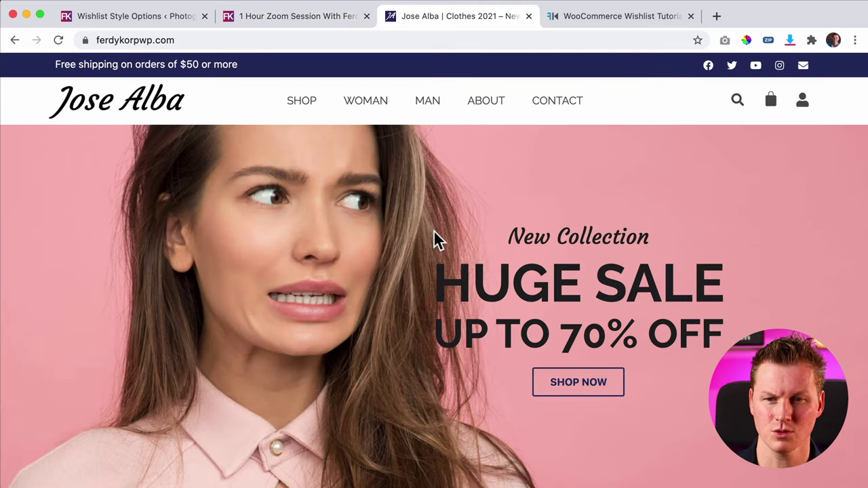
{"action": "scroll", "coordinate": [446, 217], "scroll_direction": "down", "scroll_amount": 4}
{"action": "scroll", "coordinate": [446, 217], "scroll_direction": "up", "scroll_amount": 4}
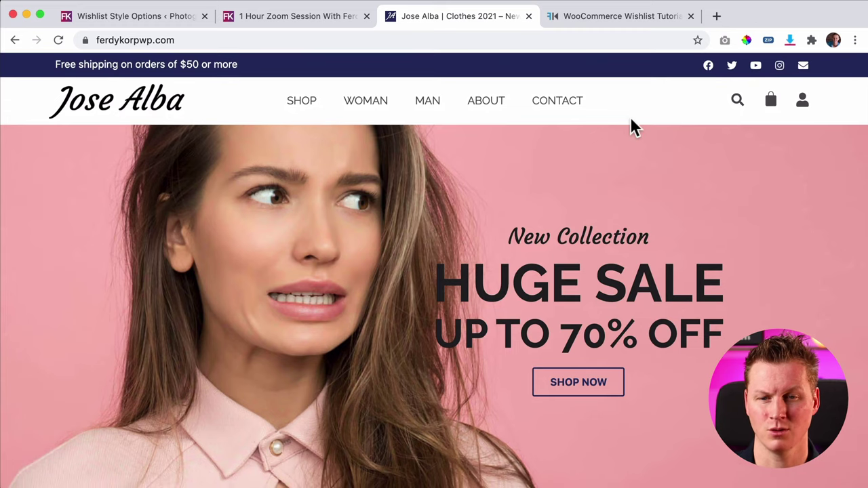
{"action": "left_click", "coordinate": [219, 39]}
{"action": "left_click", "coordinate": [233, 40]}
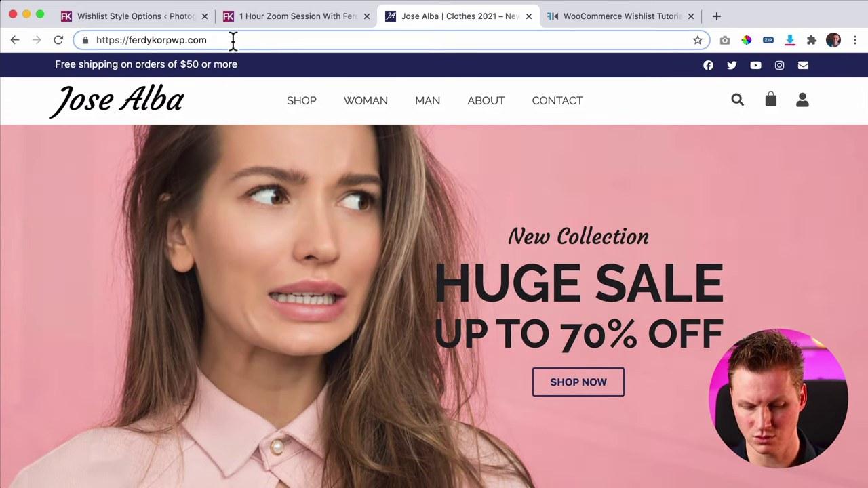
{"action": "type", "text": "wishli"}
{"action": "key", "text": "Return"}
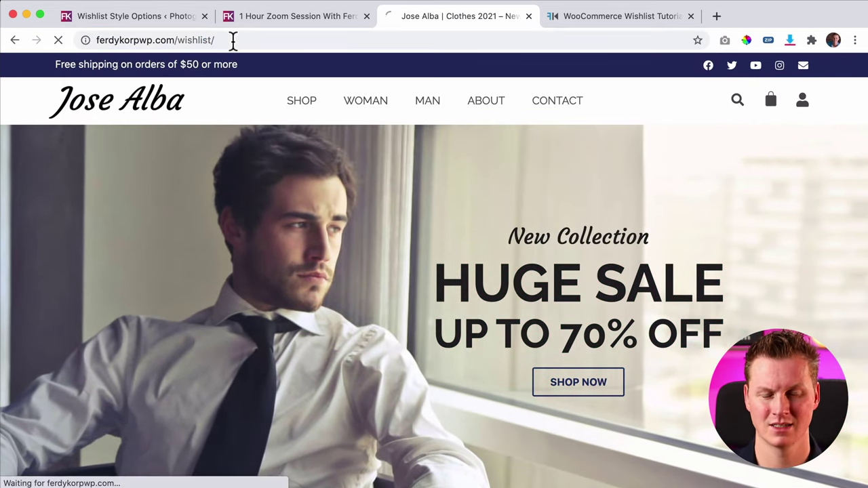
{"action": "scroll", "coordinate": [355, 163], "scroll_direction": "down", "scroll_amount": 3}
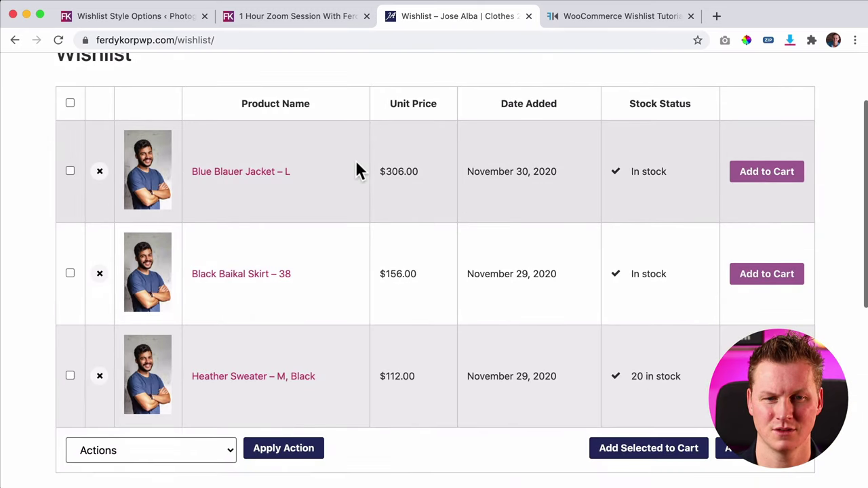
{"action": "scroll", "coordinate": [165, 70], "scroll_direction": "up", "scroll_amount": 3}
Return to the Jose Alba homepage logged in to WordPress and open the Elementor Header template for editing with Elementor.
{"action": "left_click", "coordinate": [186, 38]}
{"action": "left_click", "coordinate": [192, 39]}
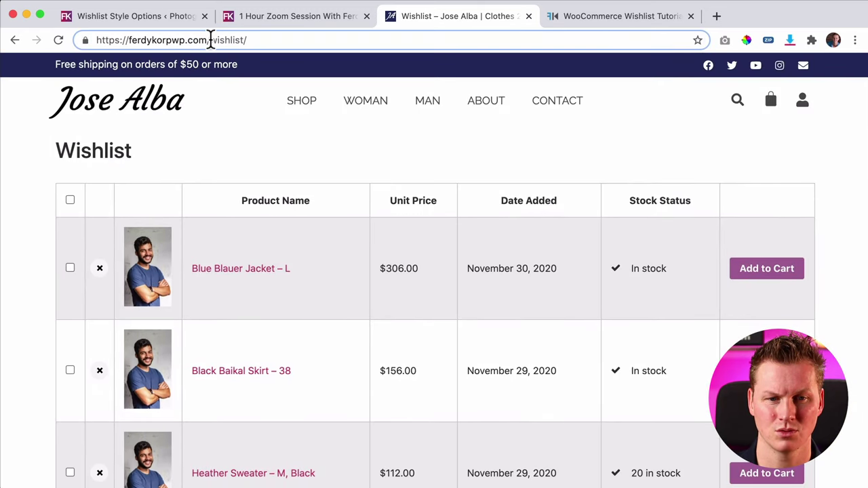
{"action": "type", "text": "w"}
{"action": "key", "text": "Return"}
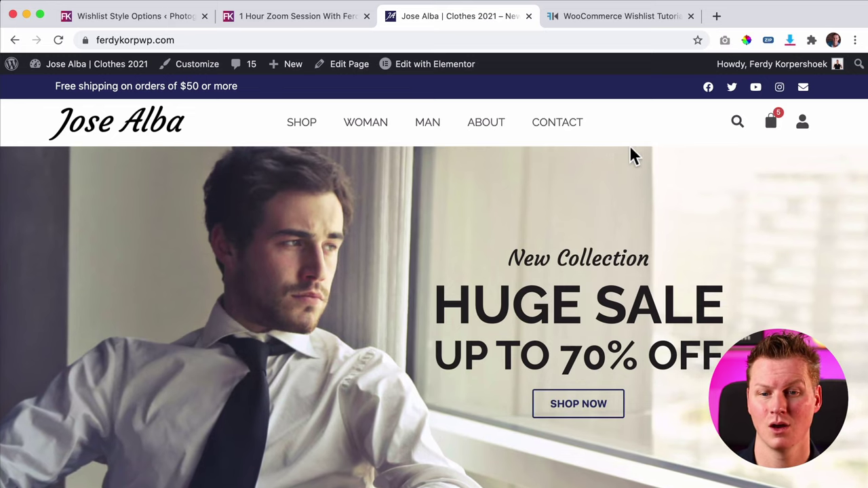
{"action": "mouse_move", "coordinate": [441, 64]}
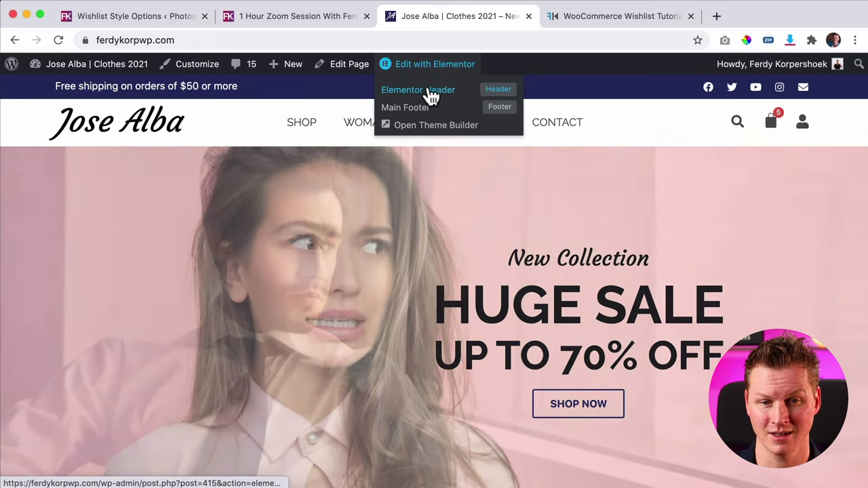
{"action": "left_click", "coordinate": [431, 96]}
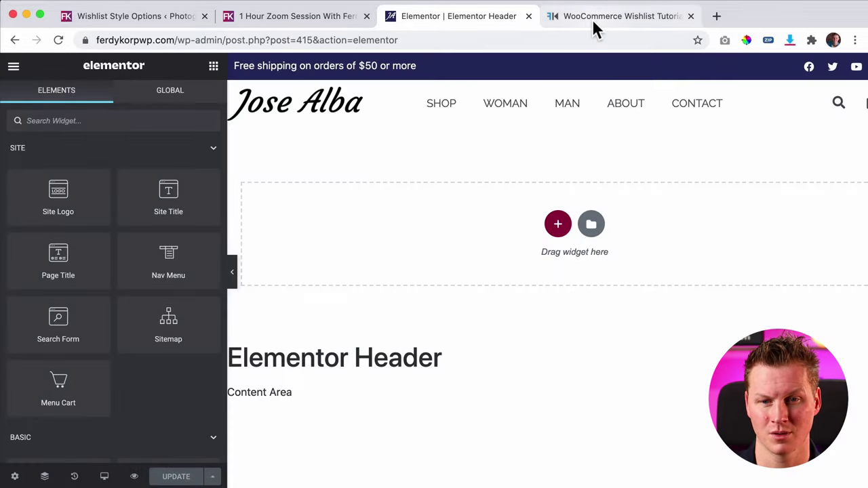
{"action": "left_click", "coordinate": [592, 19]}
{"action": "scroll", "coordinate": [552, 120], "scroll_direction": "up", "scroll_amount": 15}
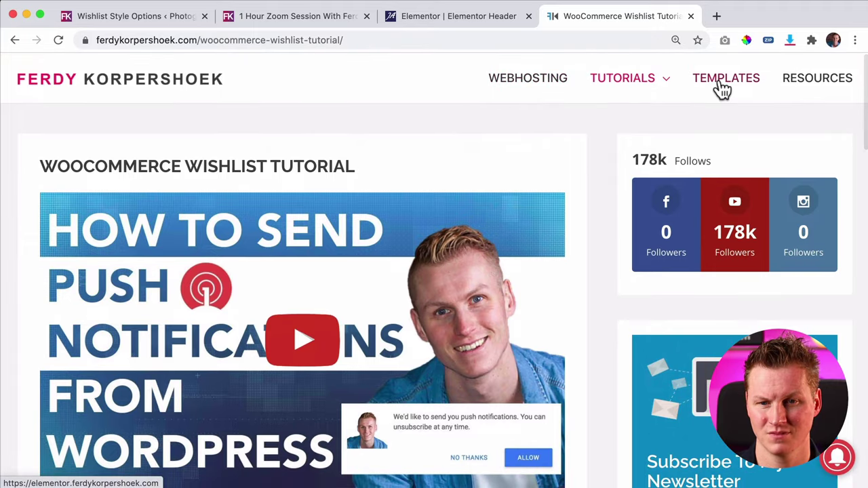
{"action": "left_click", "coordinate": [458, 15]}
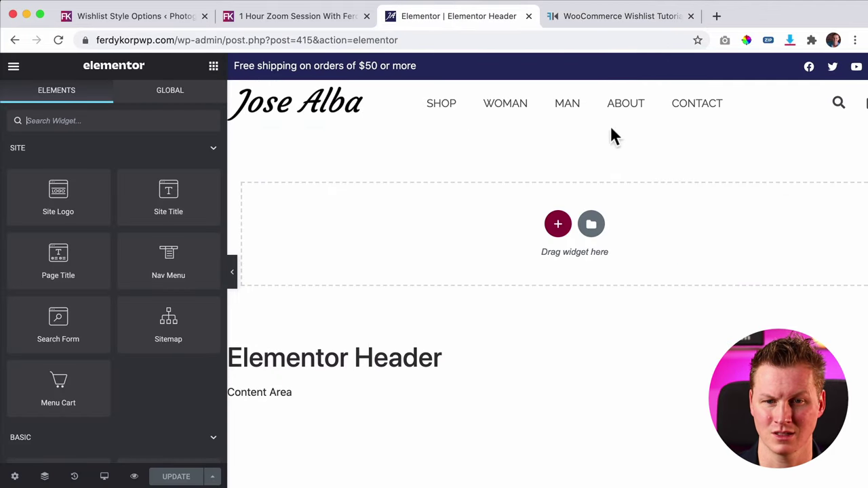
Duplicate the account icon in the header and place the copy between the search and cart icons.
{"action": "scroll", "coordinate": [705, 126], "scroll_direction": "right", "scroll_amount": 3}
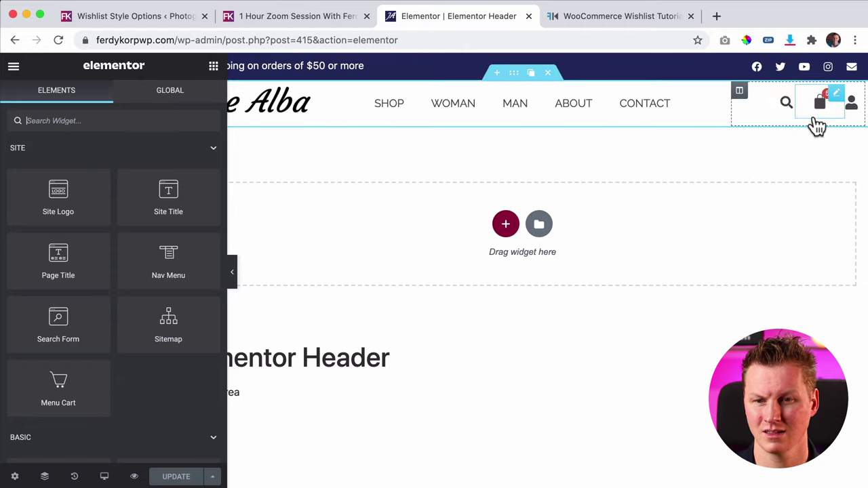
{"action": "left_click", "coordinate": [844, 106]}
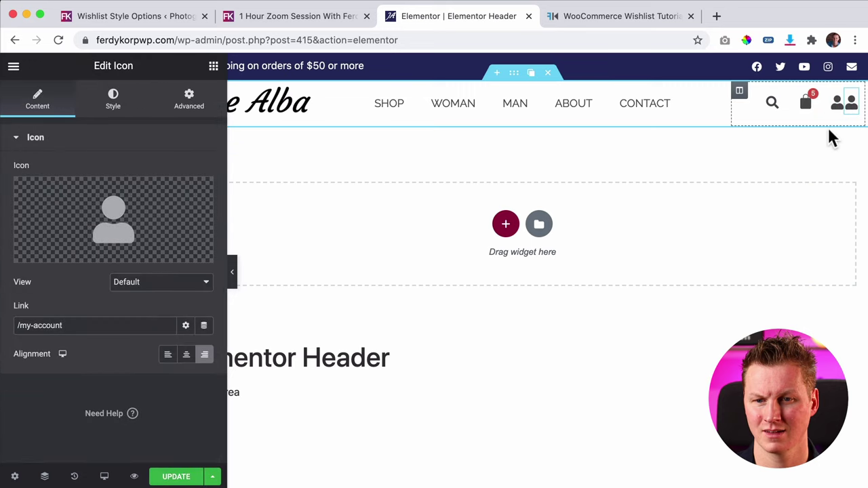
{"action": "left_click_drag", "start_coordinate": [847, 101], "coordinate": [761, 120]}
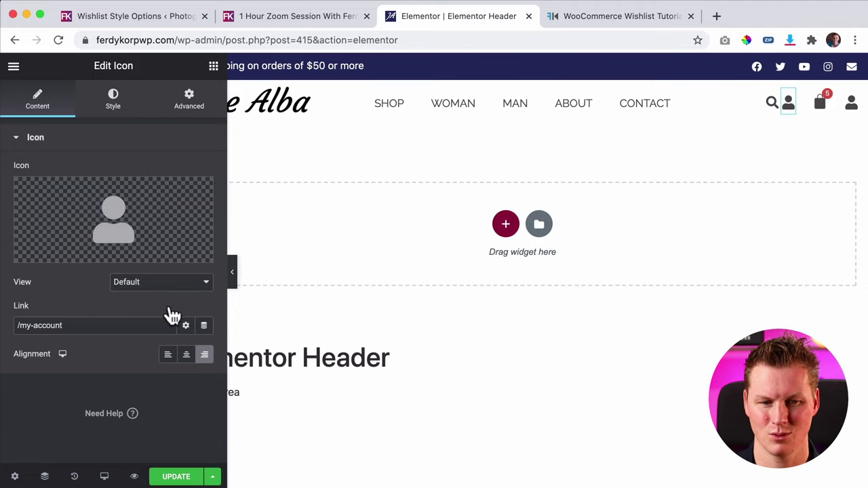
Move the copied icon above the Search Form in the Static Header's column structure and adjust its right margin.
{"action": "left_click", "coordinate": [45, 476]}
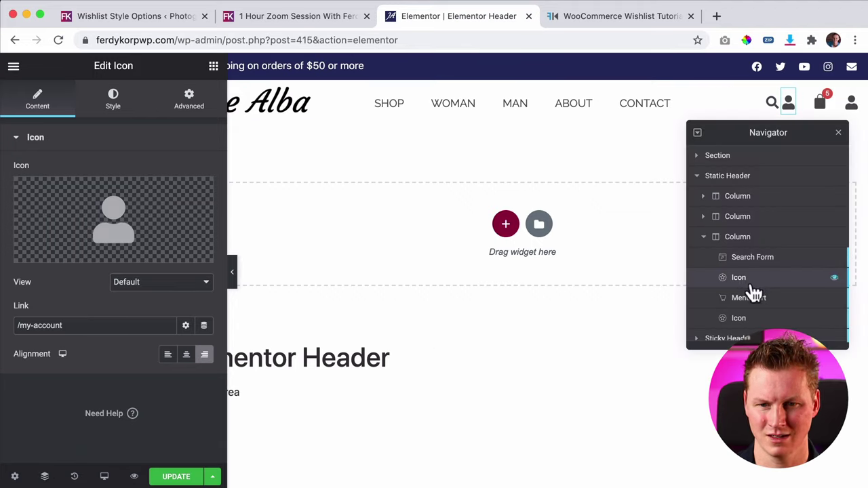
{"action": "left_click_drag", "start_coordinate": [748, 283], "coordinate": [750, 261]}
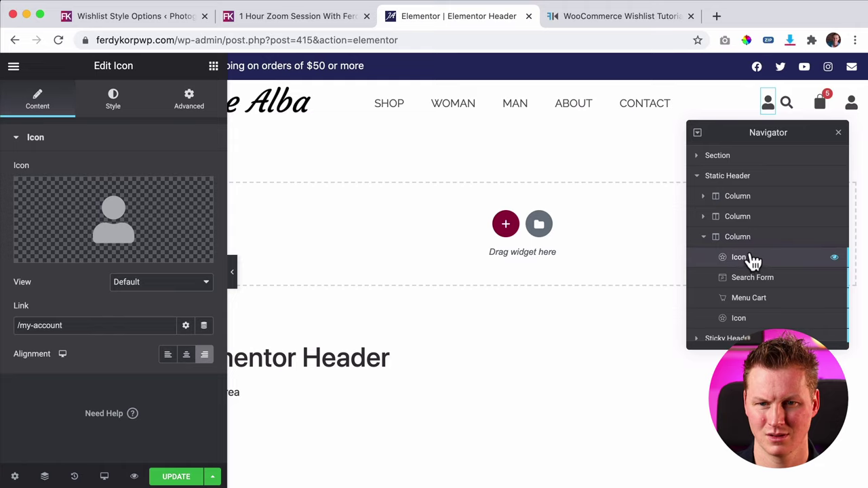
{"action": "left_click", "coordinate": [181, 109]}
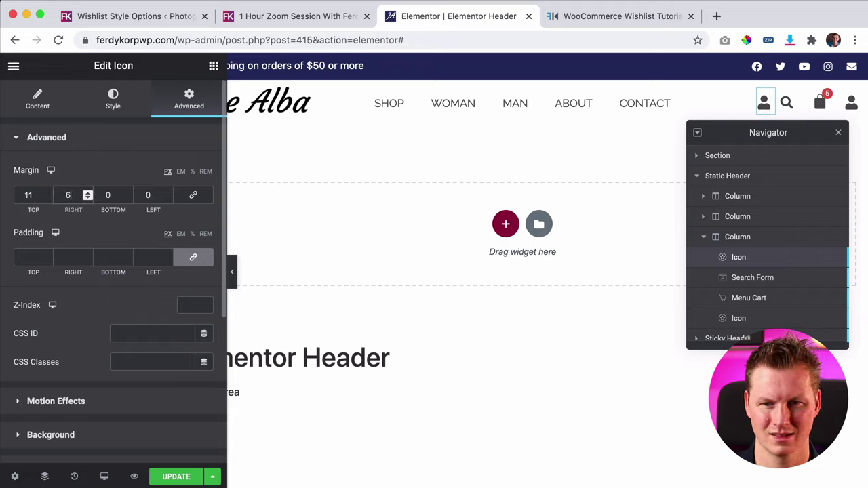
Replace the copied icon with the solid Heart from the icon library and set its link to /wishlist.
{"action": "left_click", "coordinate": [37, 105]}
{"action": "left_click", "coordinate": [107, 249]}
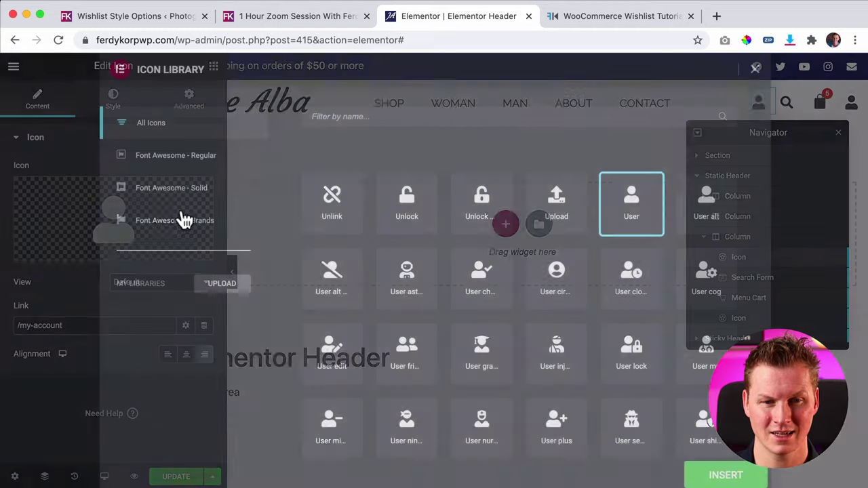
{"action": "left_click", "coordinate": [357, 117]}
{"action": "type", "text": "heart"}
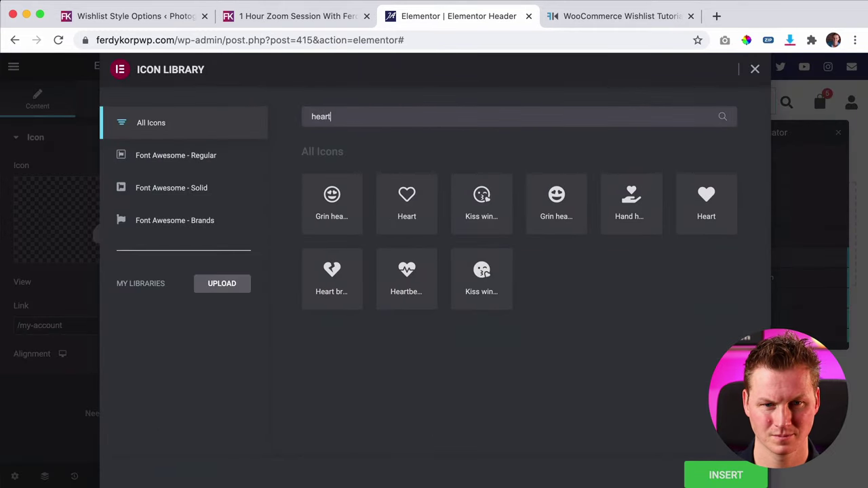
{"action": "left_click", "coordinate": [407, 199]}
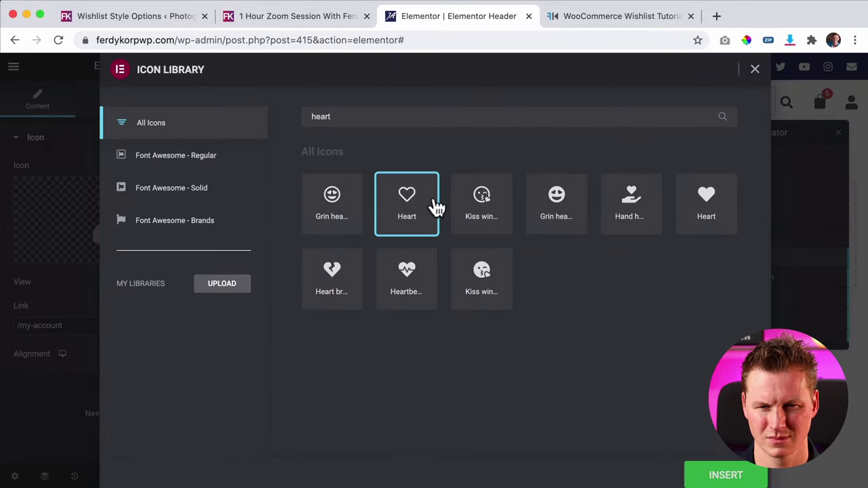
{"action": "left_click", "coordinate": [698, 207]}
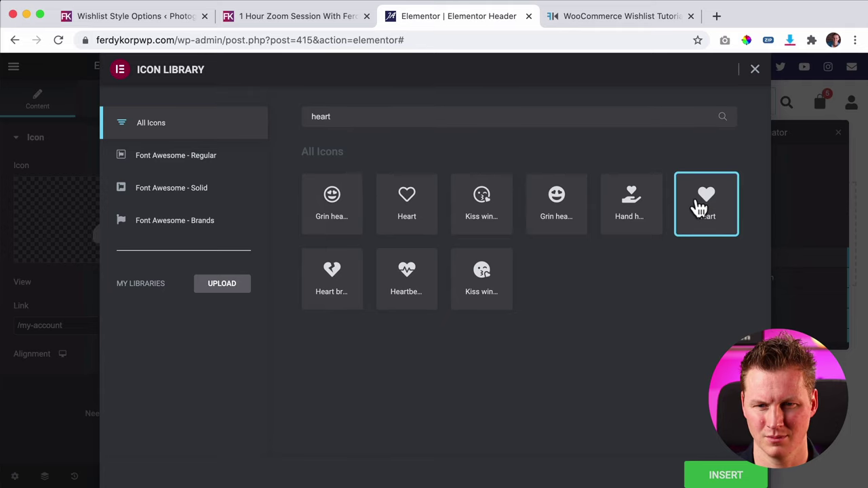
{"action": "left_click", "coordinate": [717, 475]}
{"action": "left_click_drag", "start_coordinate": [84, 324], "coordinate": [32, 324]}
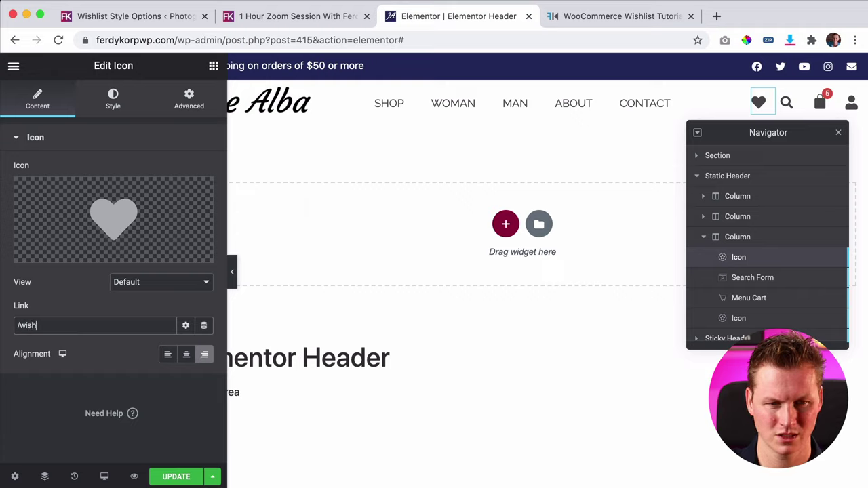
Set the heart icon's primary color to bright red and update the header template.
{"action": "left_click", "coordinate": [105, 98]}
{"action": "left_click", "coordinate": [203, 199]}
{"action": "left_click", "coordinate": [195, 255]}
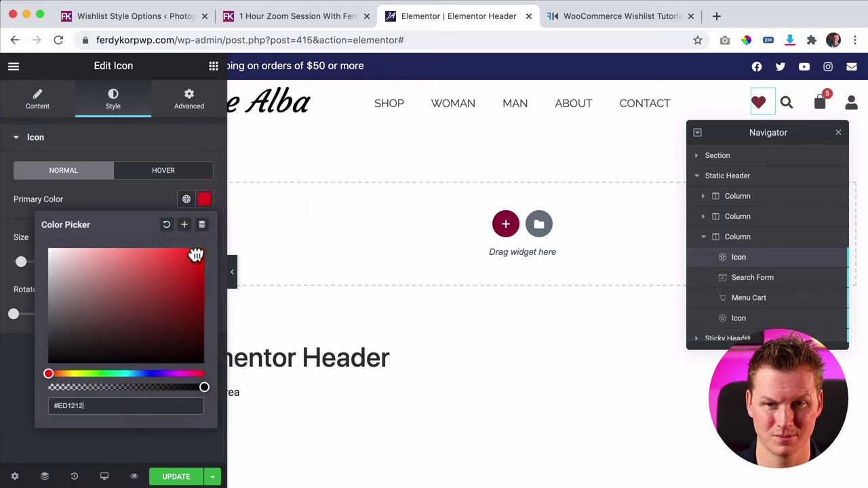
{"action": "left_click", "coordinate": [139, 203]}
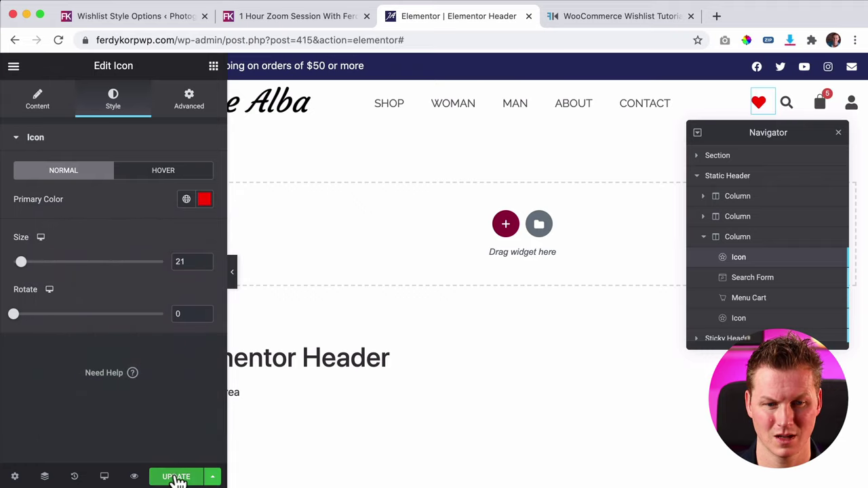
Preview the updated header and go to the Jose Alba homepage through the site logo.
{"action": "left_click", "coordinate": [134, 475]}
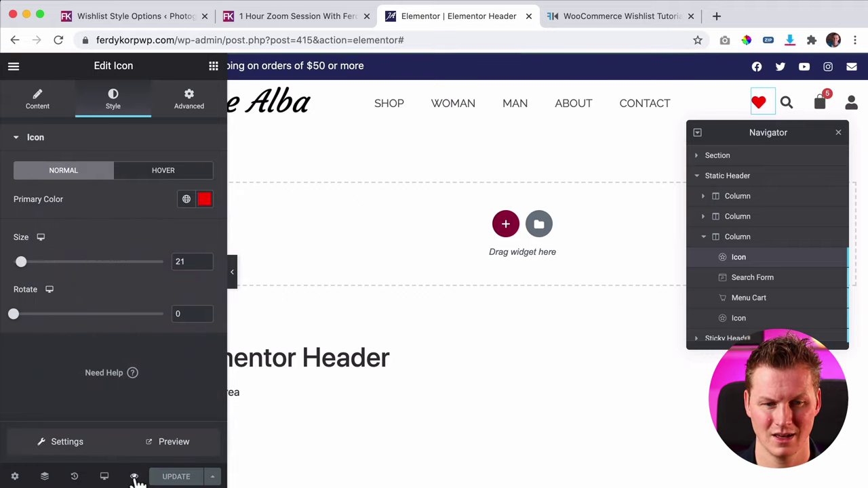
{"action": "left_click", "coordinate": [163, 445]}
{"action": "left_click", "coordinate": [497, 16]}
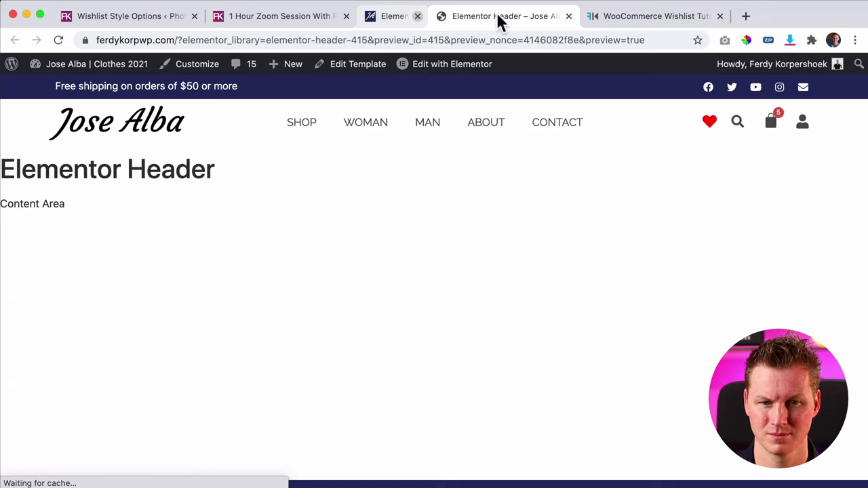
{"action": "left_click", "coordinate": [129, 138]}
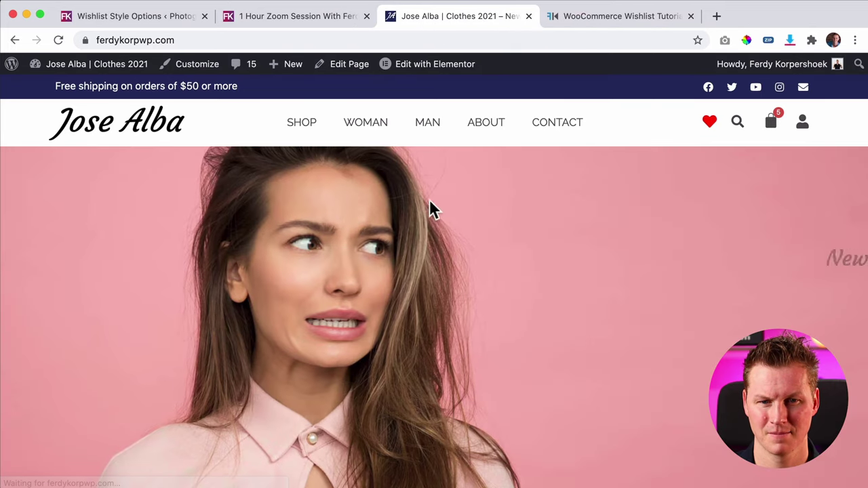
{"action": "left_click", "coordinate": [710, 127]}
{"action": "scroll", "coordinate": [227, 209], "scroll_direction": "down", "scroll_amount": 10}
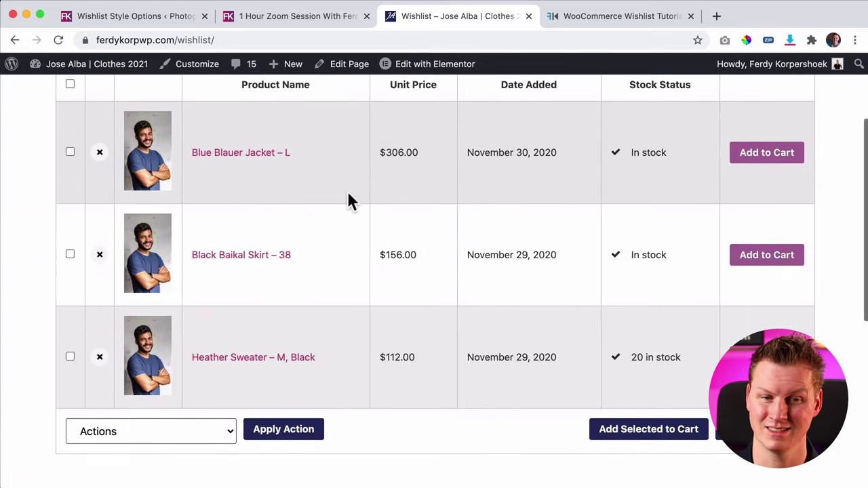
{"action": "scroll", "coordinate": [347, 192], "scroll_direction": "up", "scroll_amount": 10}
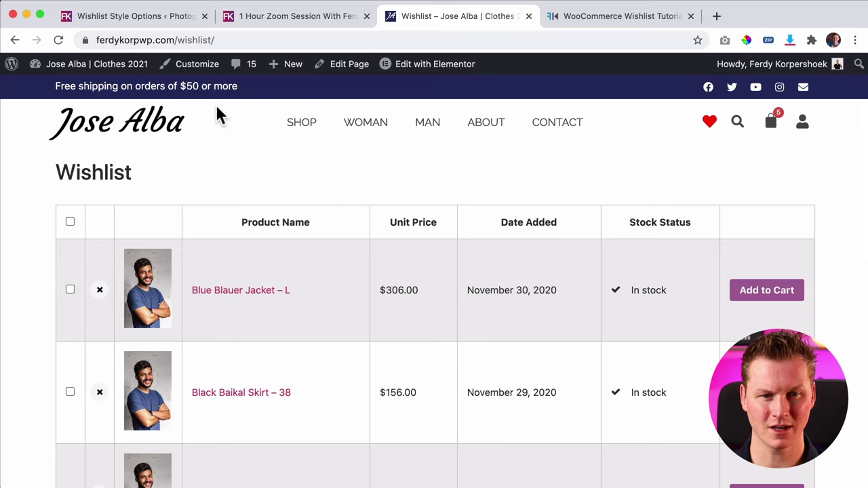
Return to the 1 Hour Zoom Session product page, try to add the product to the wishlist and open the wishlist.
{"action": "left_click", "coordinate": [164, 21]}
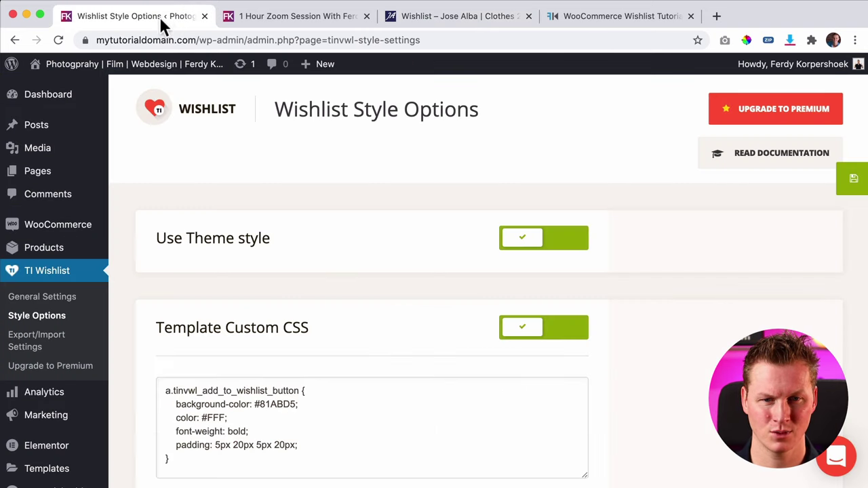
{"action": "left_click", "coordinate": [269, 18]}
{"action": "left_click", "coordinate": [539, 319]}
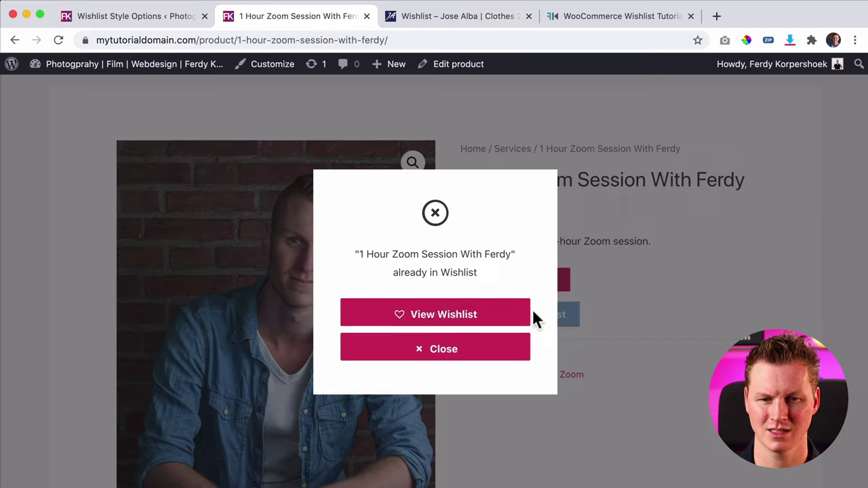
{"action": "left_click", "coordinate": [485, 322]}
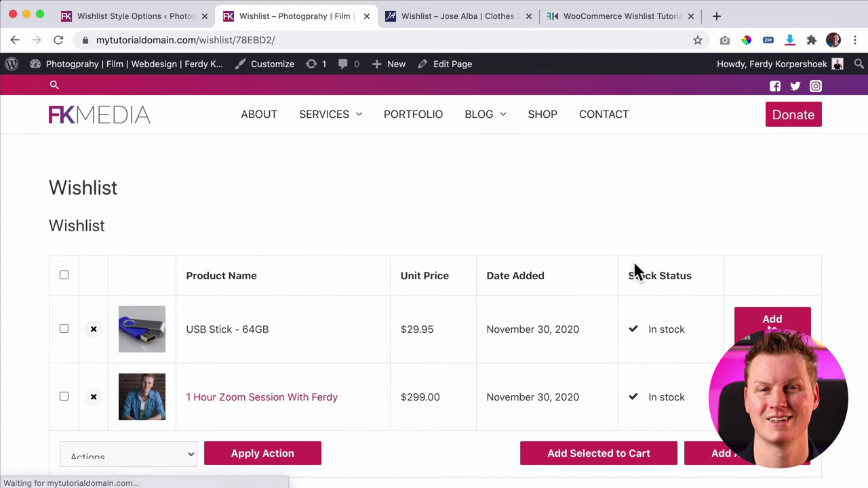
Add both wishlist products, the USB Stick - 64GB and the 1 Hour Zoom Session, to the cart and review the cart page.
{"action": "scroll", "coordinate": [633, 261], "scroll_direction": "down", "scroll_amount": 2}
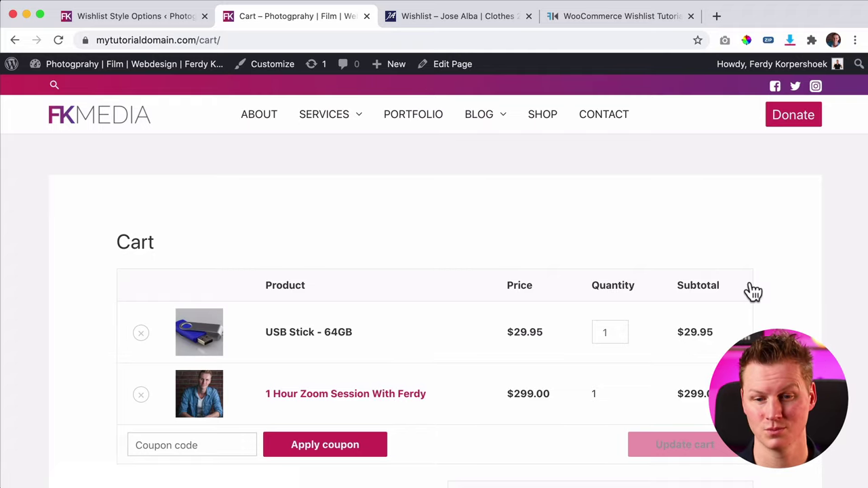
{"action": "scroll", "coordinate": [749, 292], "scroll_direction": "down", "scroll_amount": 2}
{"action": "scroll", "coordinate": [747, 292], "scroll_direction": "up", "scroll_amount": 1}
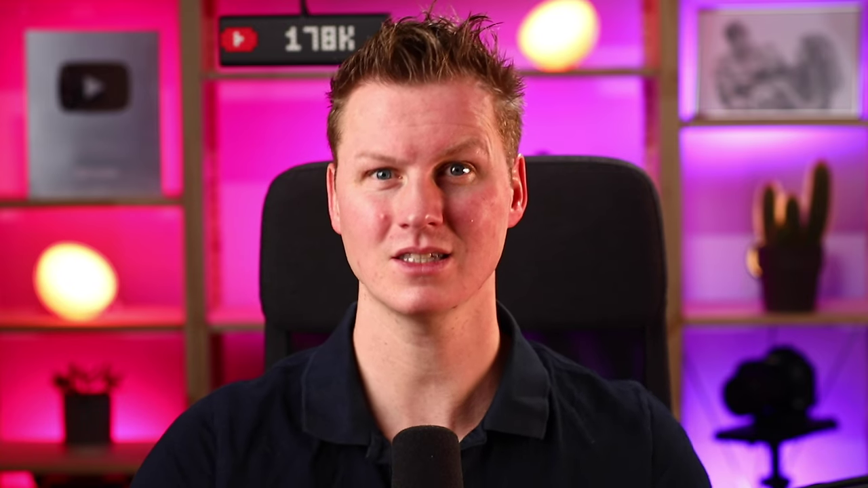